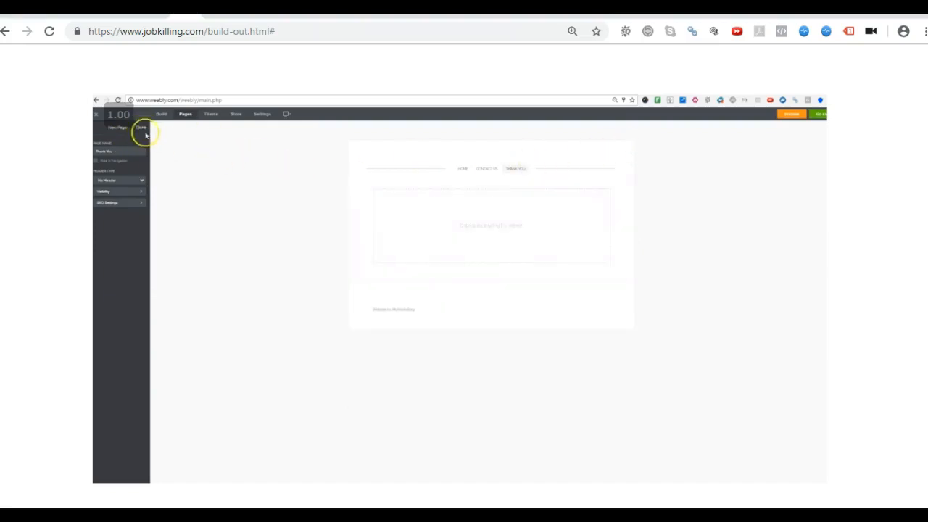
- Finish the Thank You page's settings and open the Home page for building
{"action": "left_click", "coordinate": [142, 129]}
{"action": "left_click", "coordinate": [162, 118]}
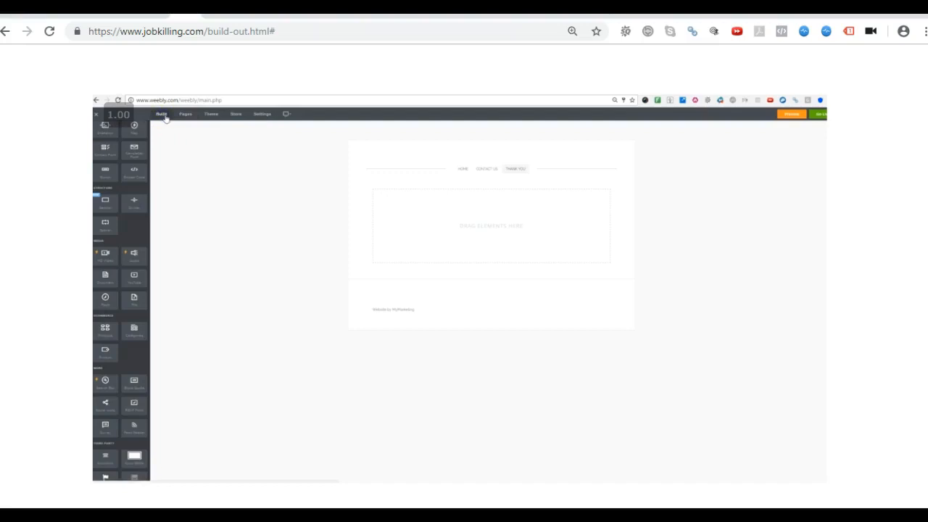
{"action": "left_click", "coordinate": [185, 116]}
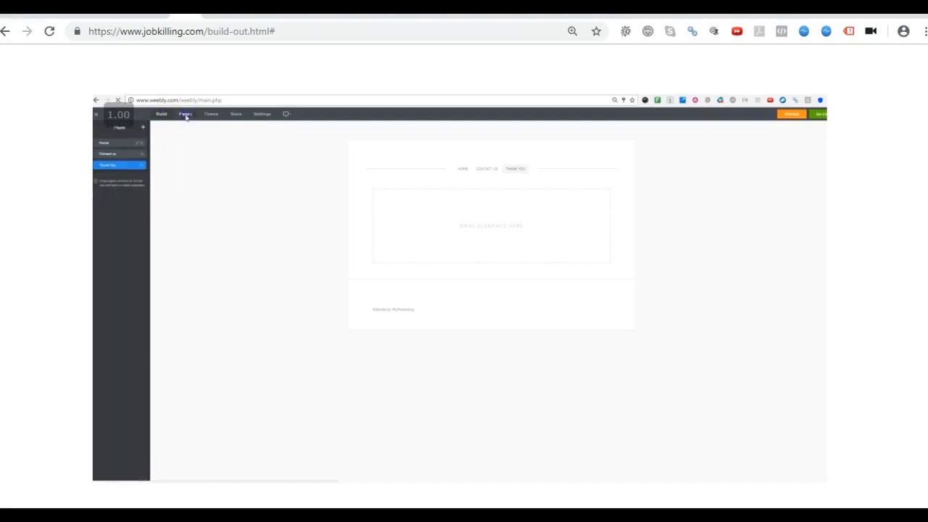
{"action": "left_click", "coordinate": [116, 142]}
{"action": "left_click", "coordinate": [162, 118]}
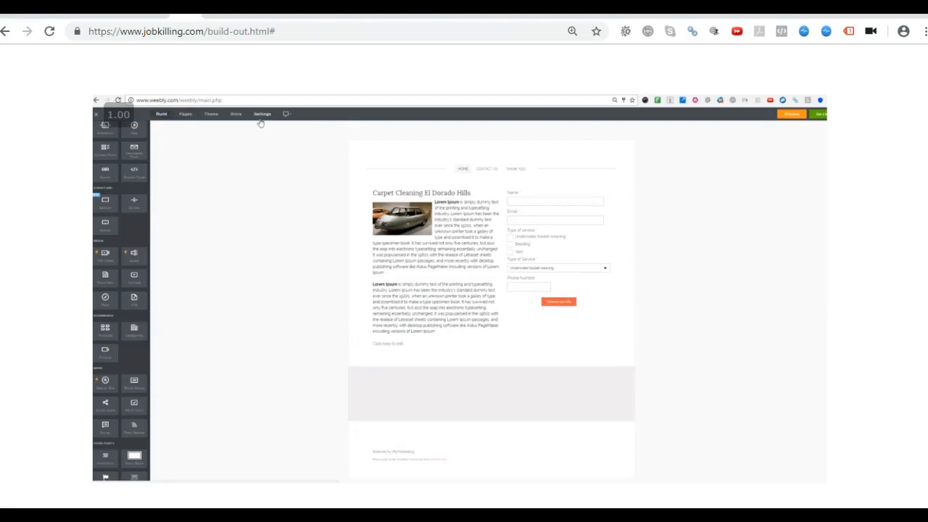
- Set the Home page contact form's confirmation to a link to the standard page Thank You and save the form
{"action": "left_click", "coordinate": [587, 292]}
{"action": "left_click", "coordinate": [584, 182]}
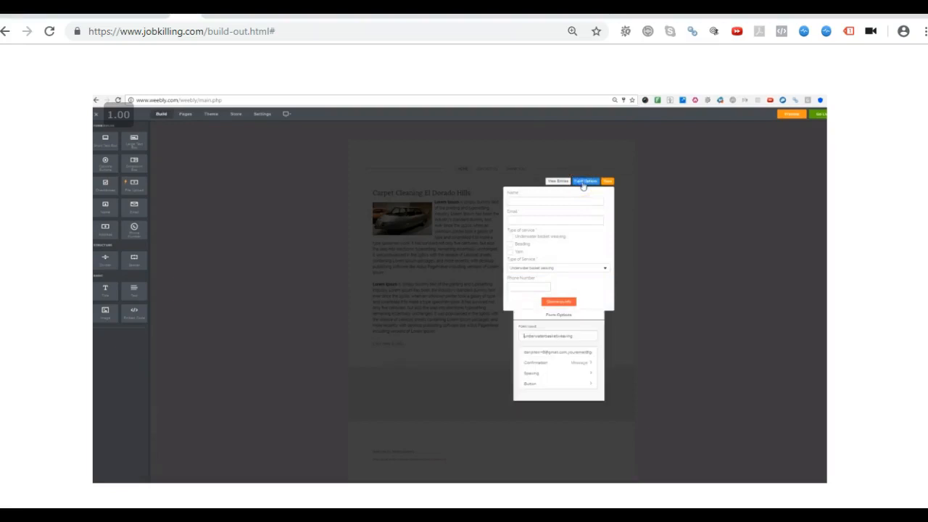
{"action": "left_click", "coordinate": [578, 363]}
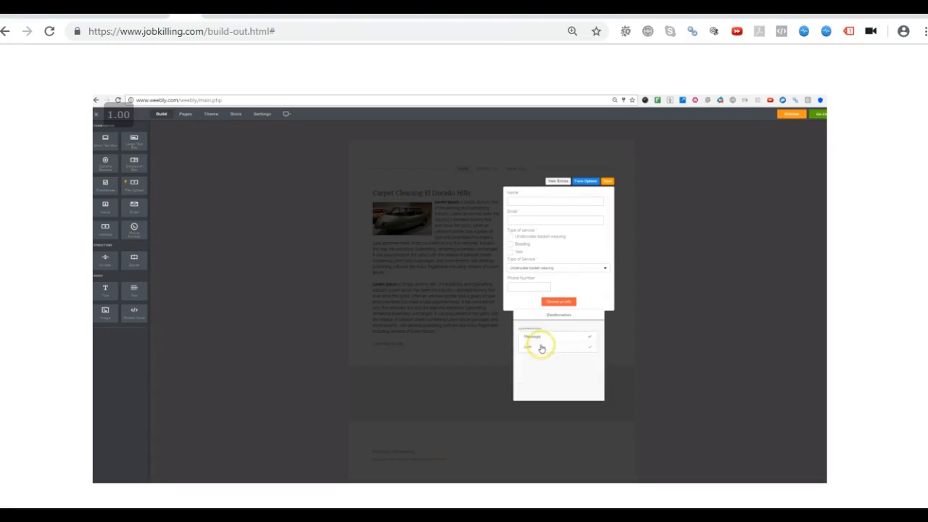
{"action": "left_click", "coordinate": [578, 350]}
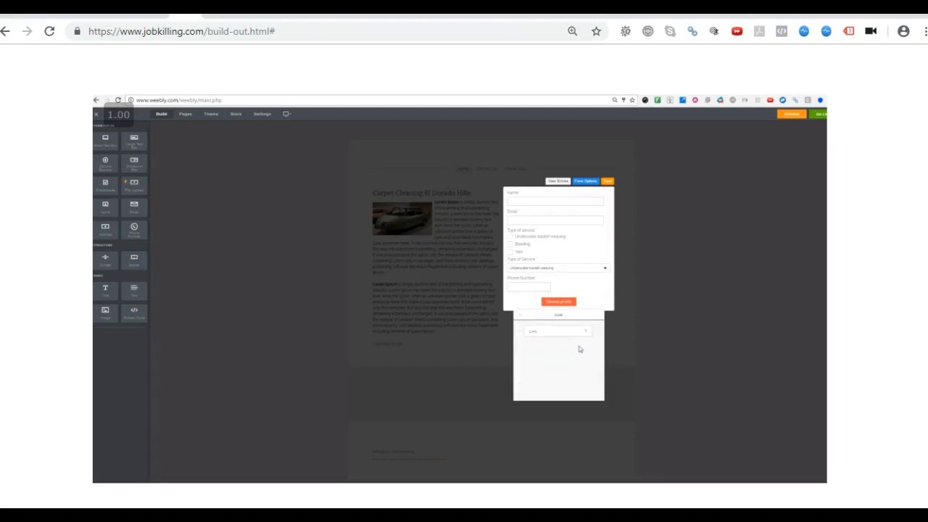
{"action": "left_click", "coordinate": [570, 334]}
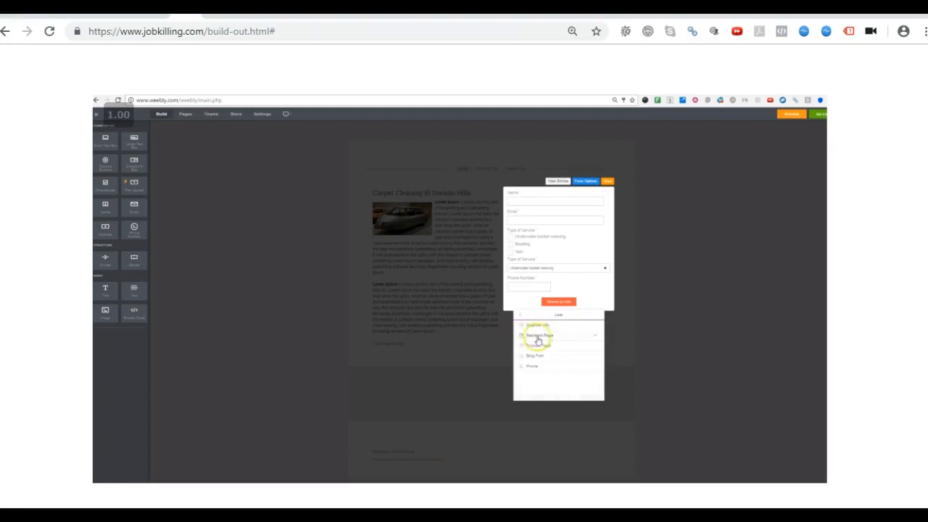
{"action": "left_click", "coordinate": [550, 337]}
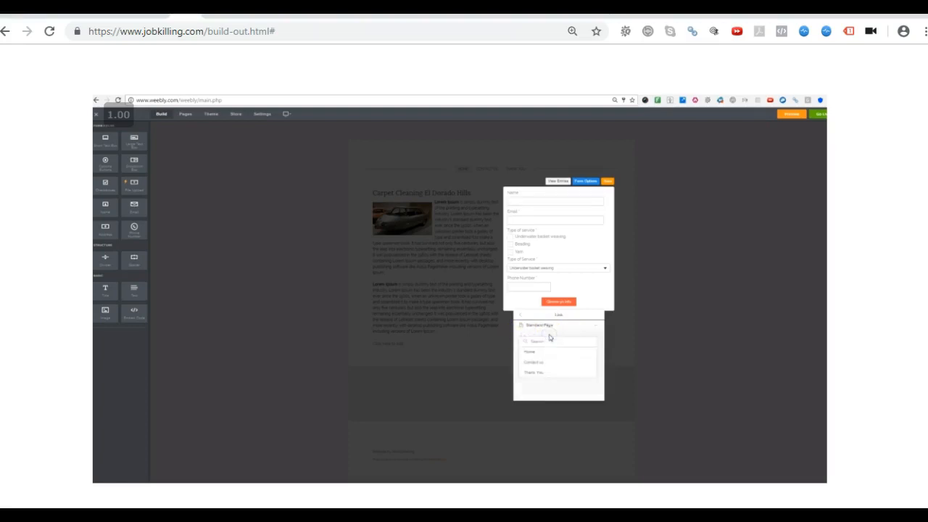
{"action": "left_click", "coordinate": [540, 374]}
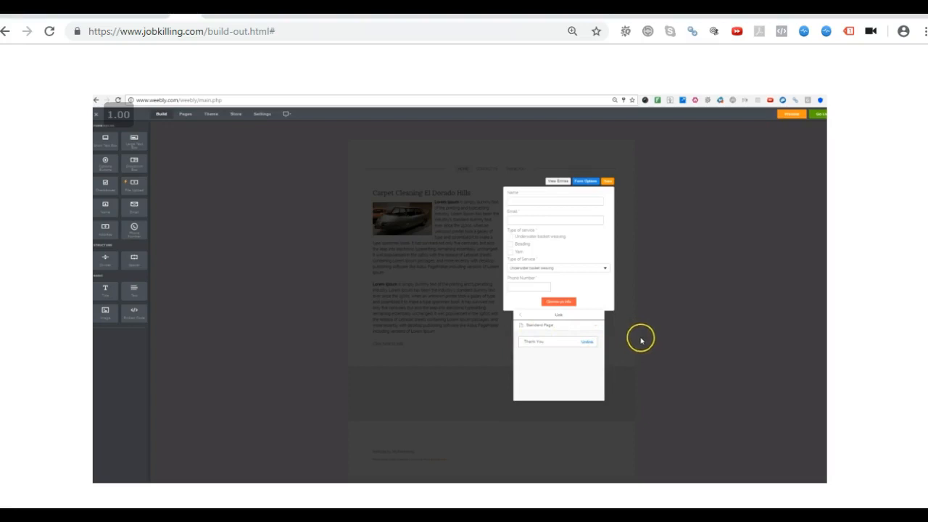
{"action": "left_click", "coordinate": [611, 182]}
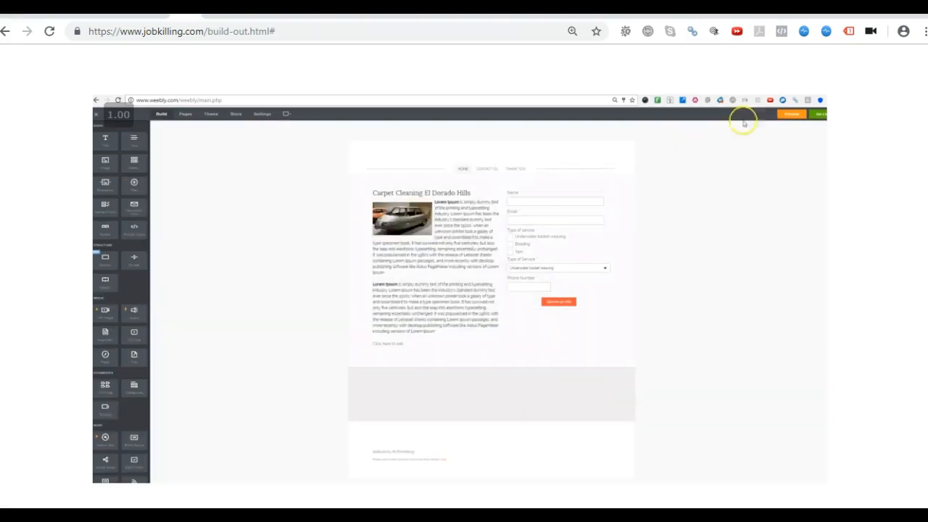
- Preview the website, fill in the contact form's name and email, and tick Underwater basket weaving as the type of service
{"action": "left_click", "coordinate": [791, 115]}
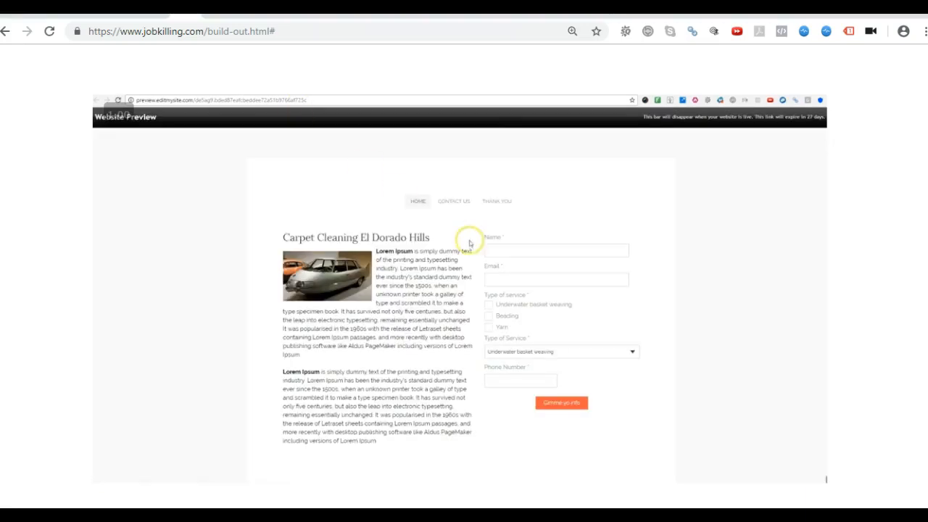
{"action": "left_click", "coordinate": [512, 250]}
{"action": "key", "text": "Tab"}
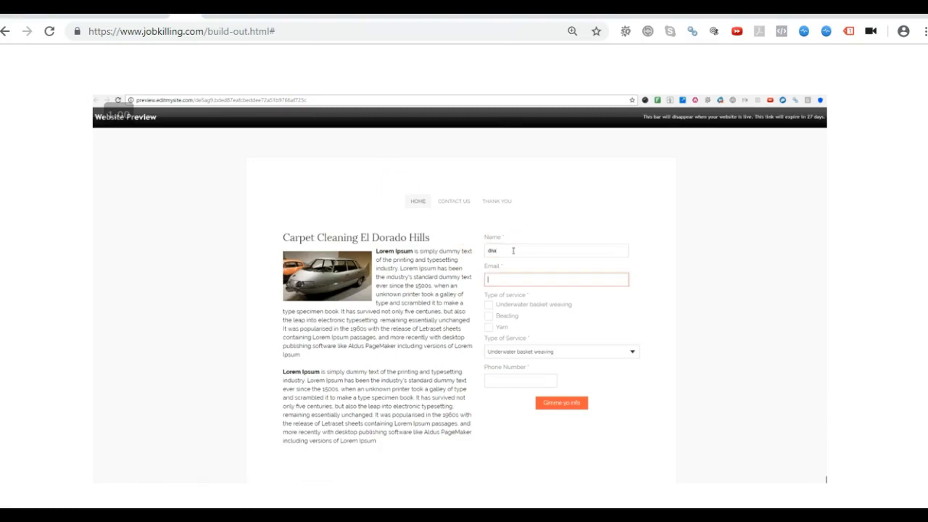
{"action": "type", "text": "da"}
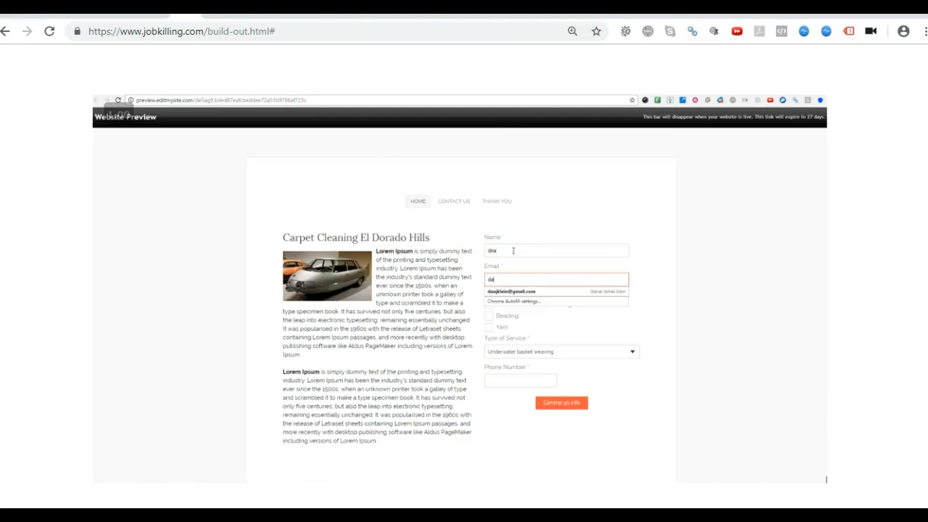
{"action": "left_click", "coordinate": [512, 291]}
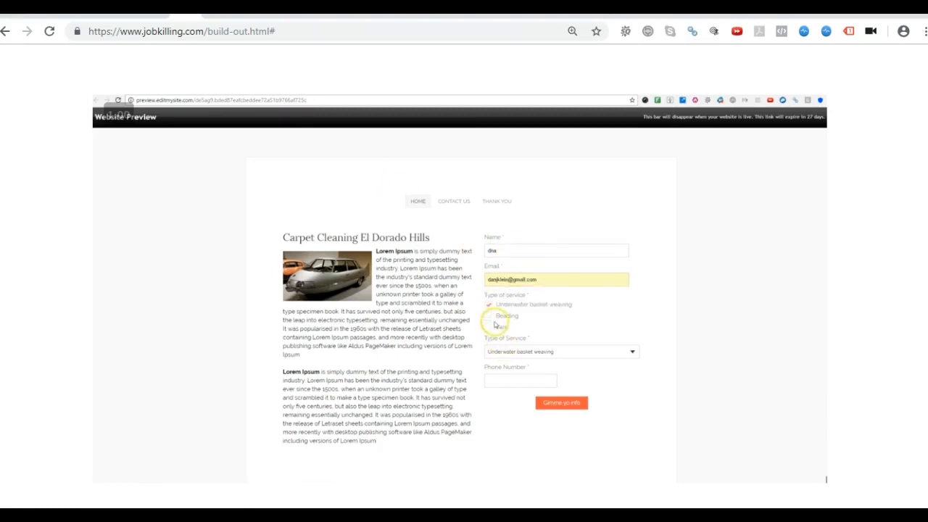
- Keep Underwater basket weaving in the service dropdown, enter the phone number, and submit the previewed form
{"action": "left_click", "coordinate": [502, 348]}
{"action": "left_click", "coordinate": [501, 349]}
{"action": "left_click", "coordinate": [511, 379]}
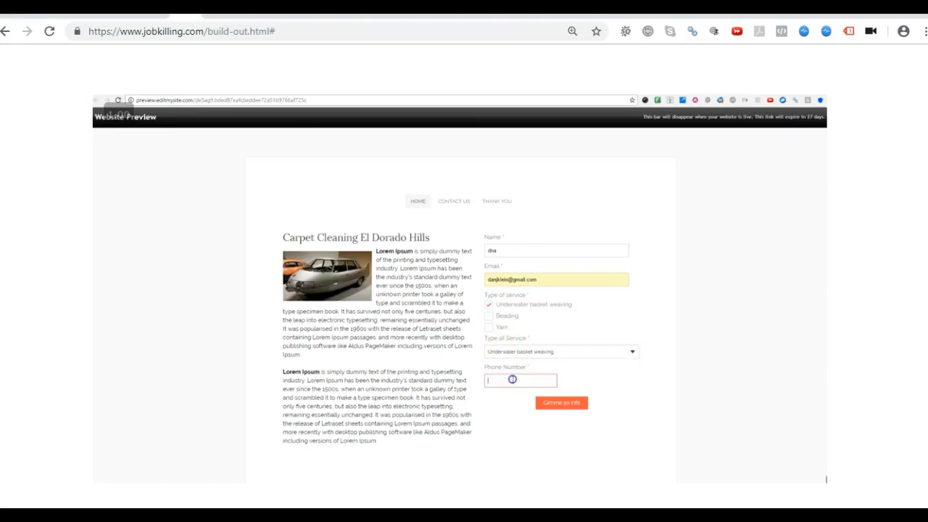
{"action": "type", "text": "541"}
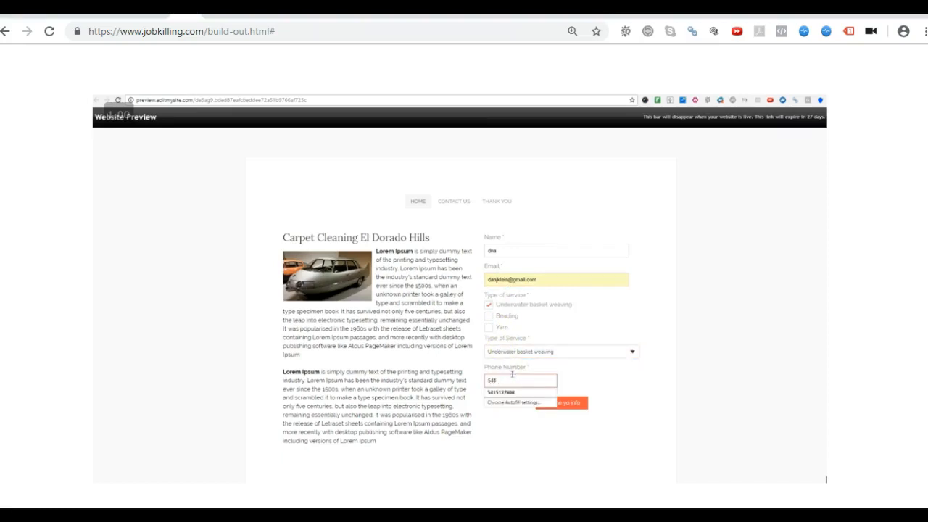
{"action": "type", "text": "65"}
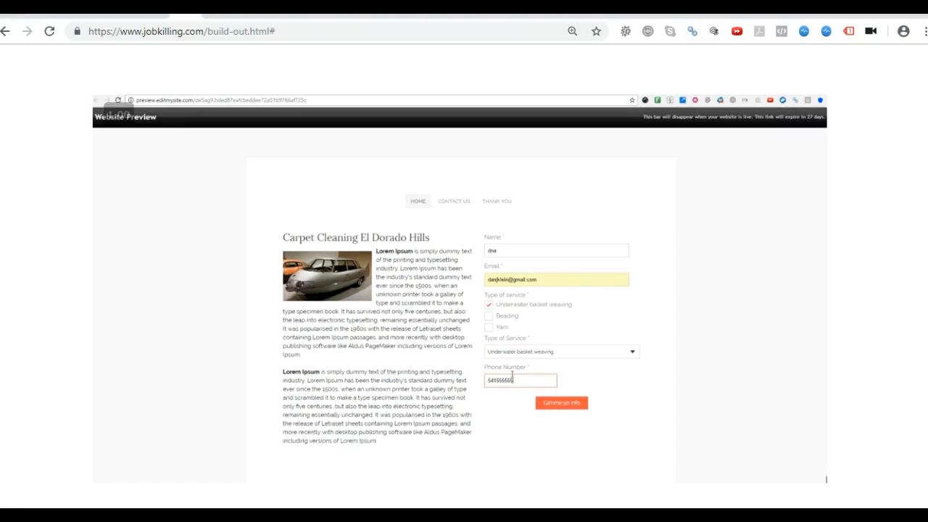
{"action": "left_click", "coordinate": [561, 403]}
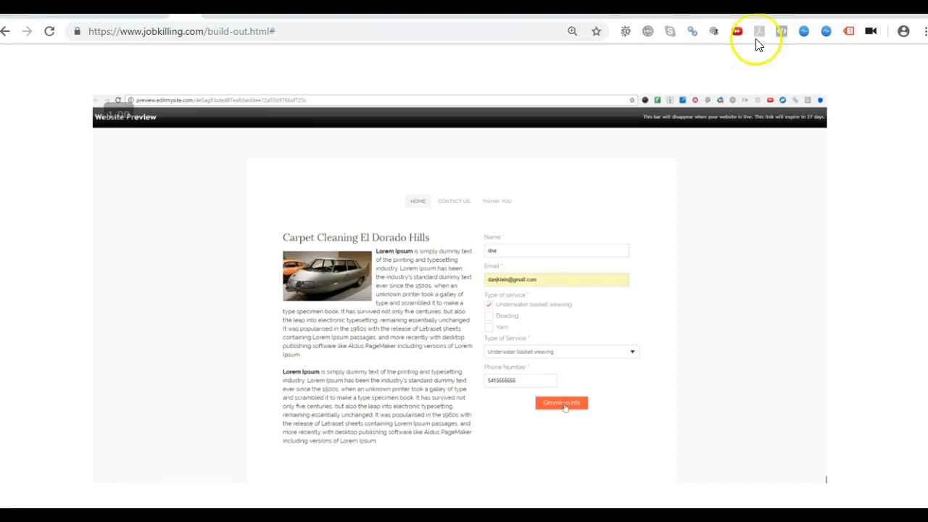
- Expand the embedded tutorial video to full screen
{"action": "mouse_move", "coordinate": [746, 319]}
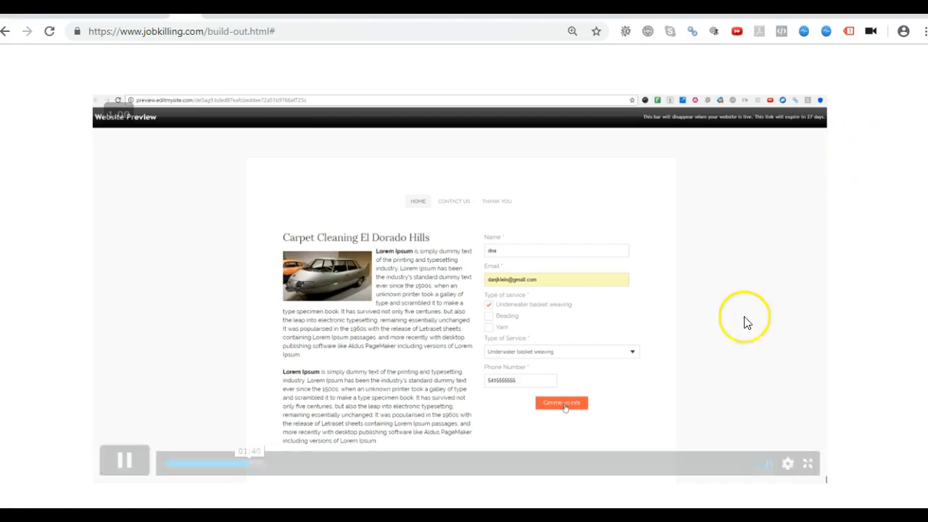
{"action": "left_click", "coordinate": [808, 462]}
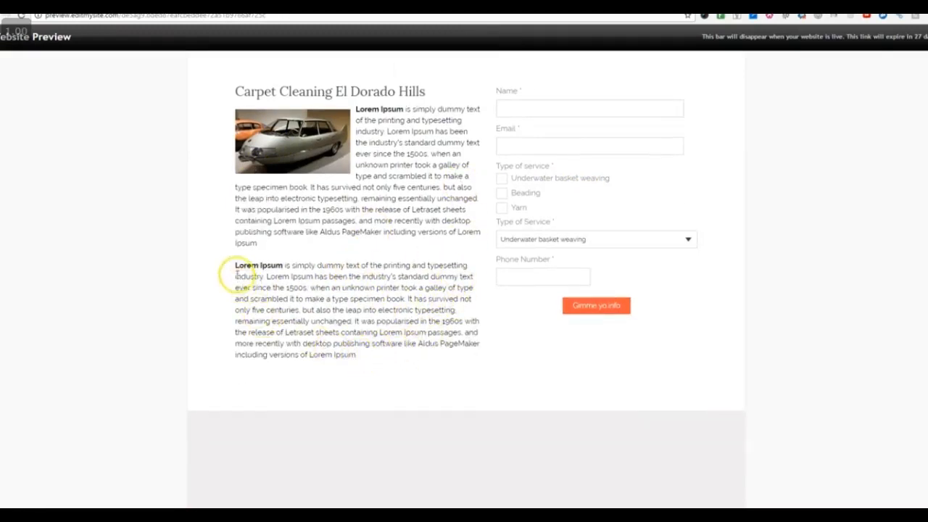
- Copy the second Lorem Ipsum paragraph and paste it four times into the Home page's text block
{"action": "left_click_drag", "start_coordinate": [233, 265], "coordinate": [377, 353]}
{"action": "key", "text": "ctrl+c"}
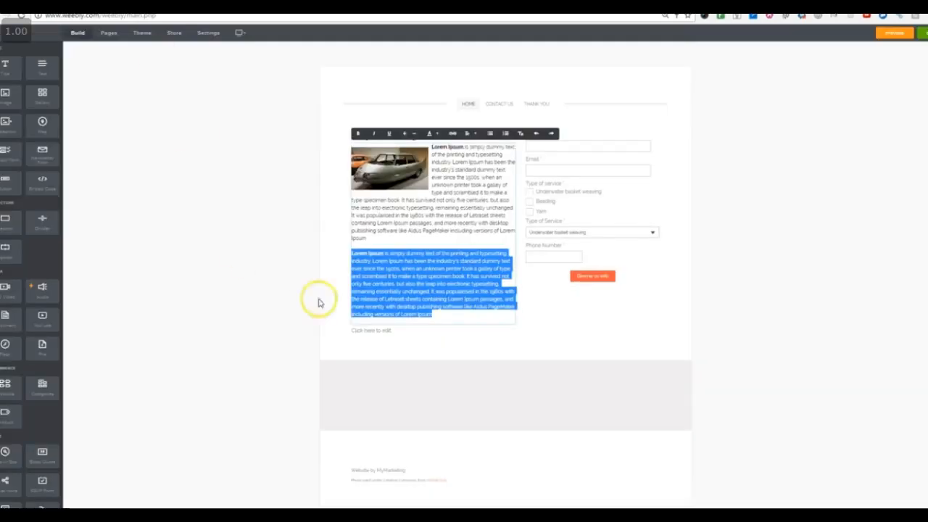
{"action": "left_click", "coordinate": [427, 317]}
{"action": "key", "text": "ctrl+v"}
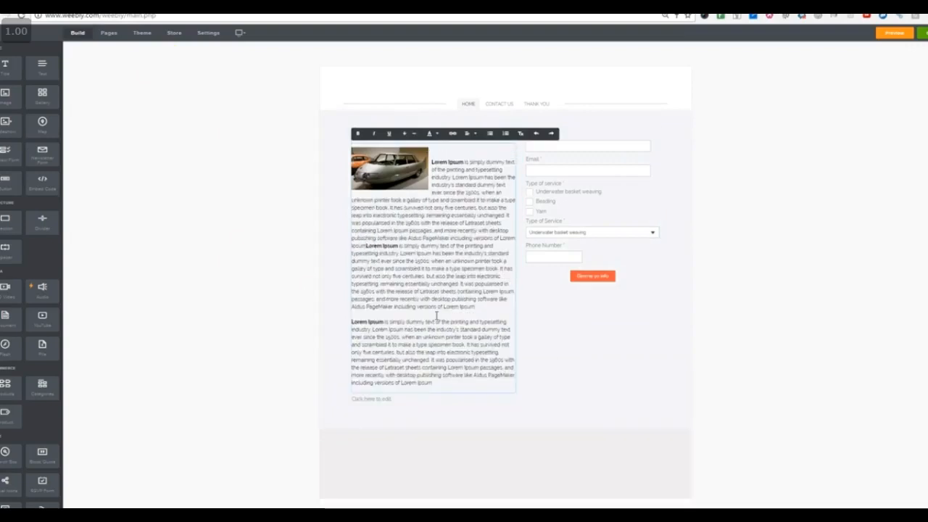
{"action": "key", "text": "ctrl+v"}
{"action": "key", "text": "ctrl+v"}
{"action": "key", "text": "ctrl+v"}
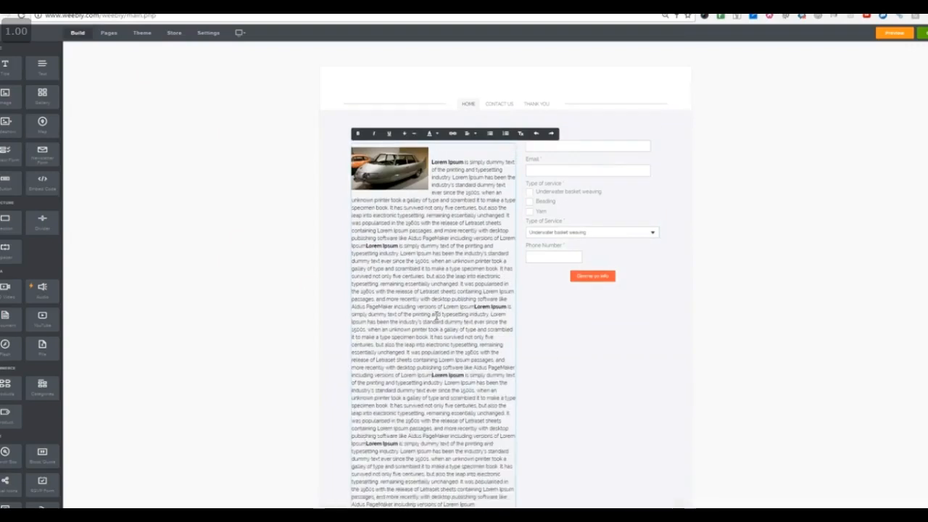
- Separate the pasted Lorem Ipsum copies in the text block into individual paragraphs with blank lines between them
{"action": "left_click", "coordinate": [366, 247]}
{"action": "key", "text": "Return"}
{"action": "key", "text": "Return"}
{"action": "left_click", "coordinate": [431, 322]}
{"action": "key", "text": "Return"}
{"action": "key", "text": "Return"}
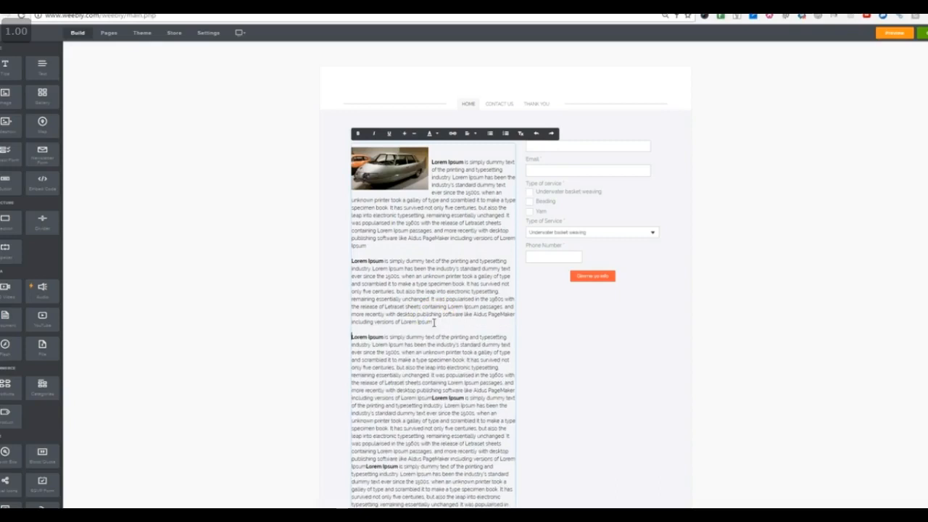
{"action": "left_click", "coordinate": [433, 396]}
{"action": "key", "text": "Return"}
{"action": "key", "text": "Return"}
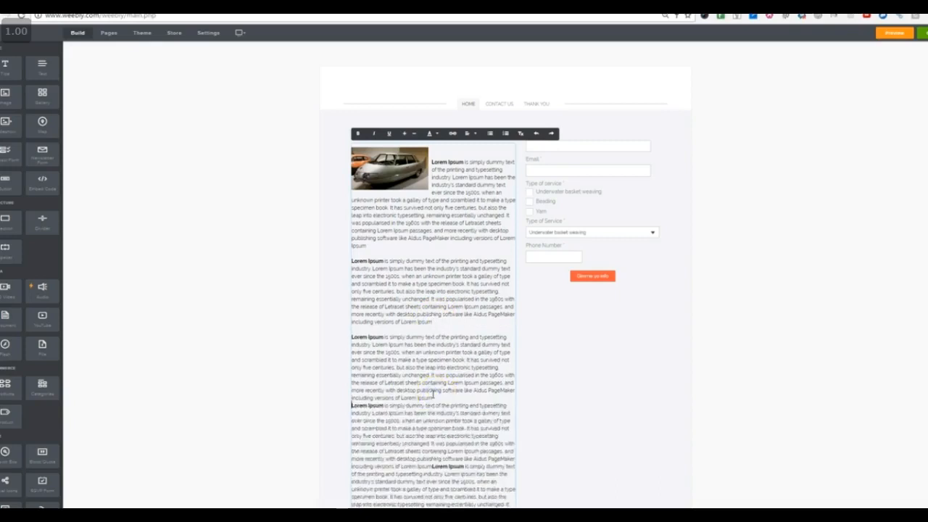
{"action": "scroll", "coordinate": [427, 445], "scroll_direction": "down", "scroll_amount": 1}
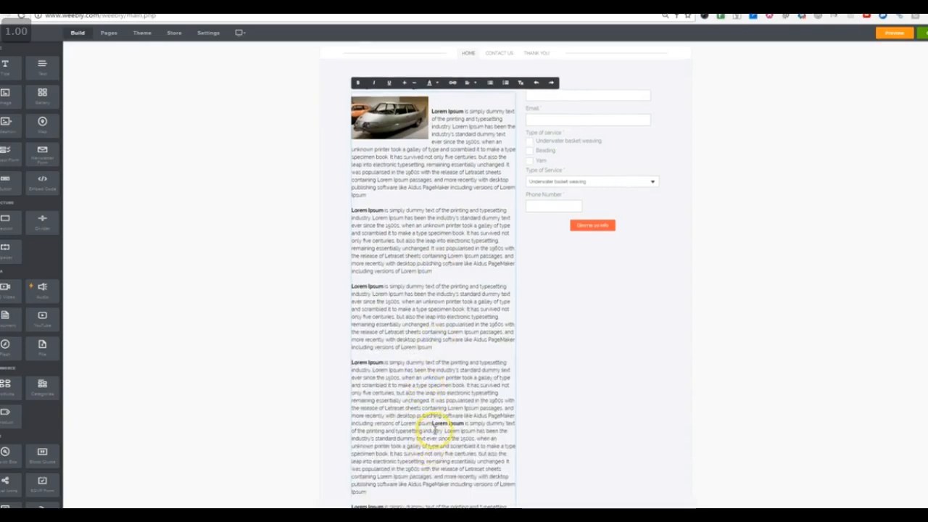
{"action": "left_click", "coordinate": [432, 424]}
{"action": "key", "text": "Return"}
{"action": "key", "text": "Return"}
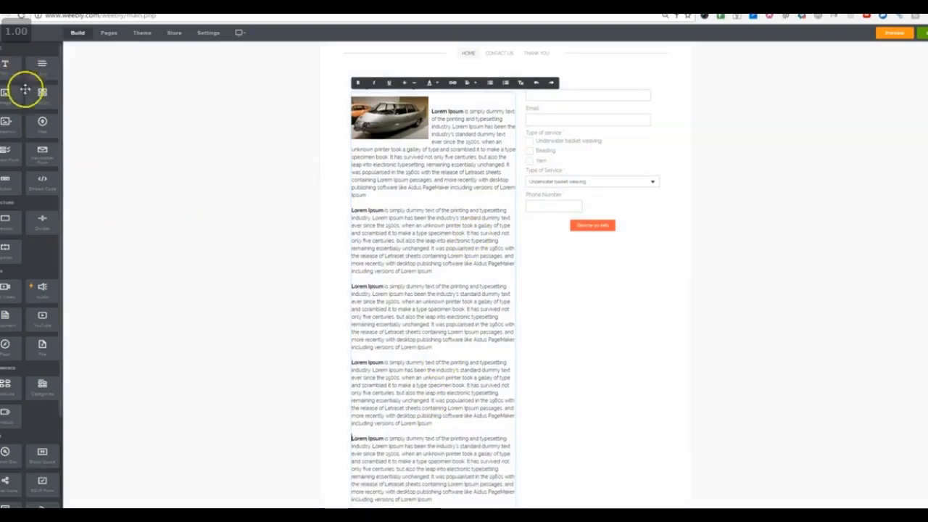
- Add three image elements stacked below the contact form on the Home page
{"action": "scroll", "coordinate": [564, 313], "scroll_direction": "down", "scroll_amount": 3}
{"action": "scroll", "coordinate": [565, 314], "scroll_direction": "down", "scroll_amount": 2}
{"action": "scroll", "coordinate": [205, 155], "scroll_direction": "up", "scroll_amount": 10}
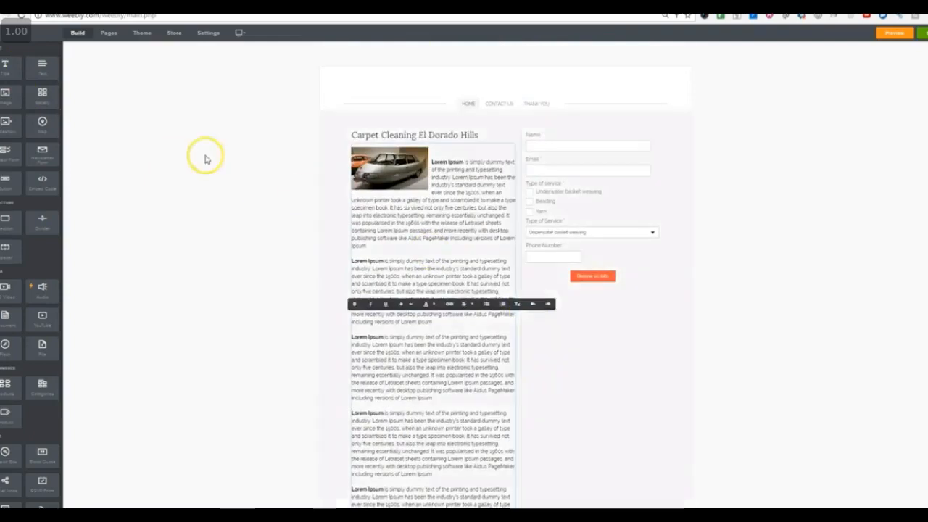
{"action": "left_click_drag", "start_coordinate": [5, 93], "coordinate": [586, 305]}
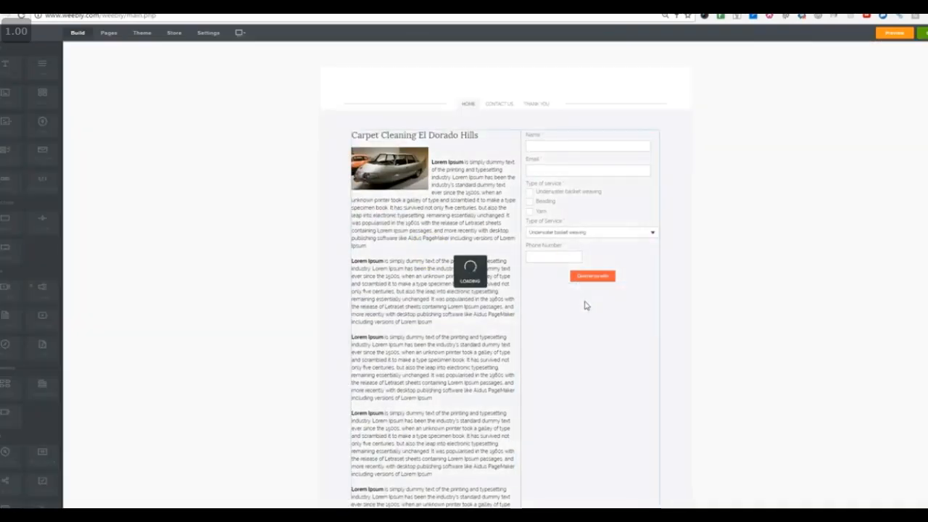
{"action": "scroll", "coordinate": [584, 305], "scroll_direction": "down", "scroll_amount": 2}
{"action": "scroll", "coordinate": [584, 305], "scroll_direction": "down", "scroll_amount": 2}
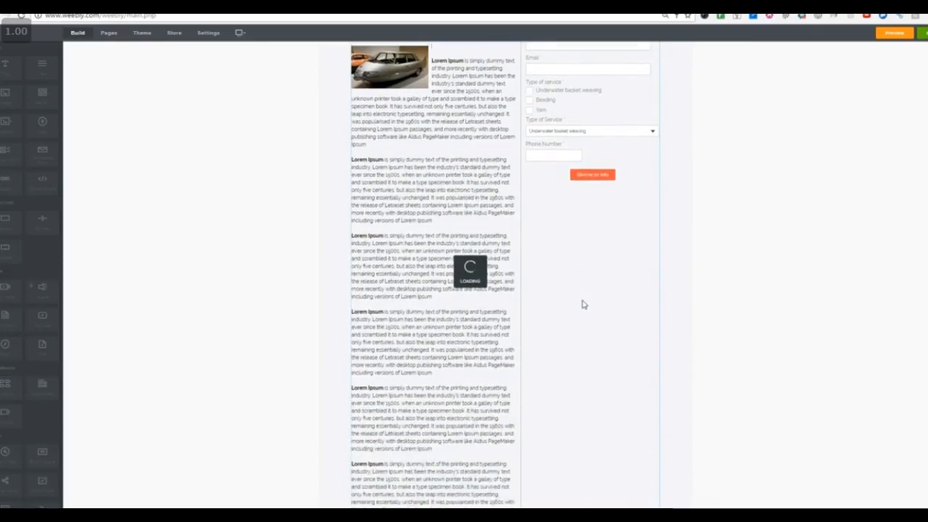
{"action": "left_click_drag", "start_coordinate": [16, 103], "coordinate": [606, 268]}
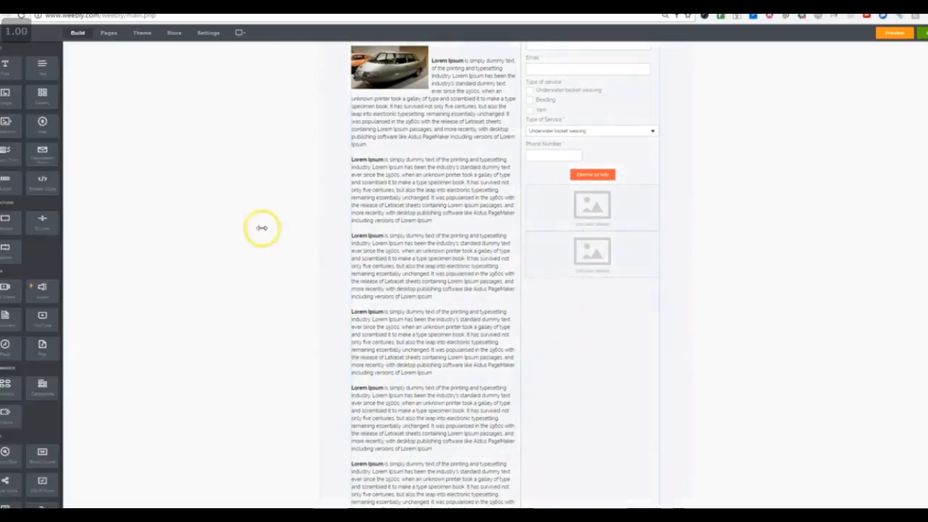
{"action": "left_click_drag", "start_coordinate": [571, 295], "coordinate": [580, 294]}
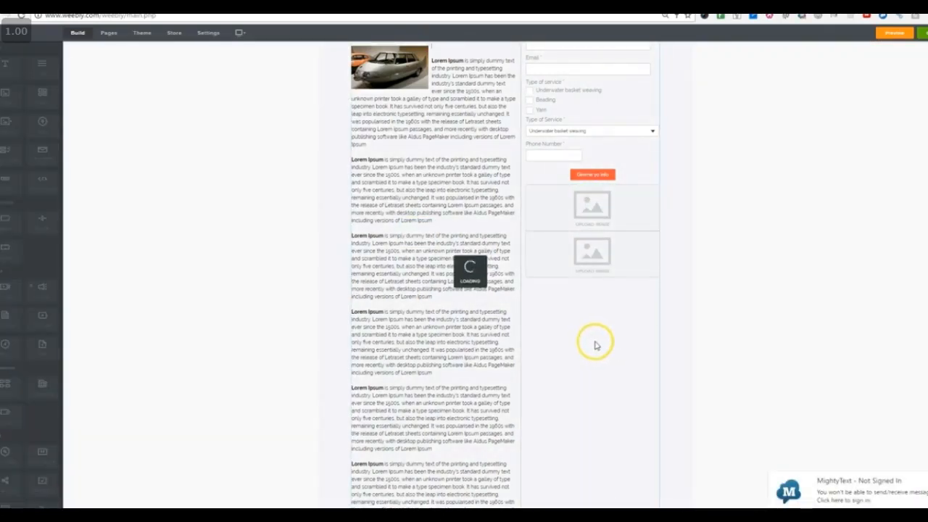
- Search the free photos for "car" and place the black classic car on grass in the first image element below the form
{"action": "left_click", "coordinate": [576, 203]}
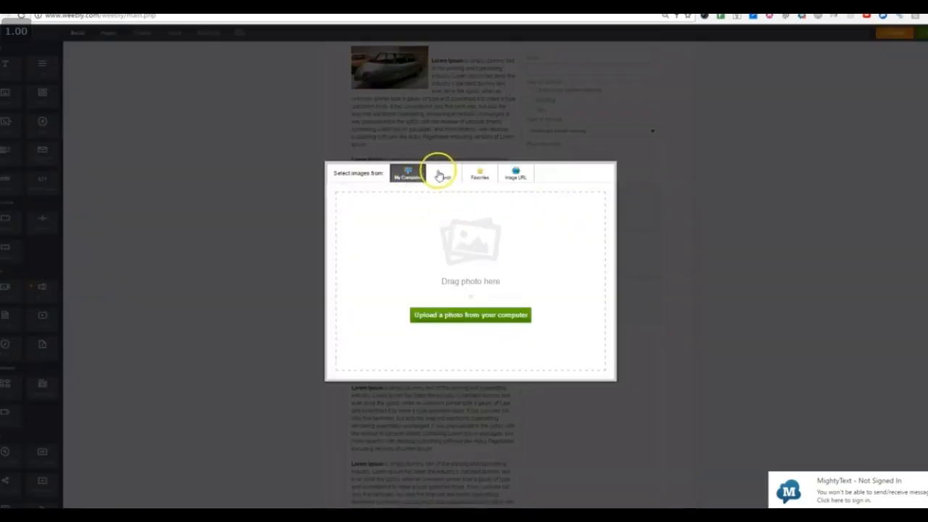
{"action": "left_click", "coordinate": [440, 175]}
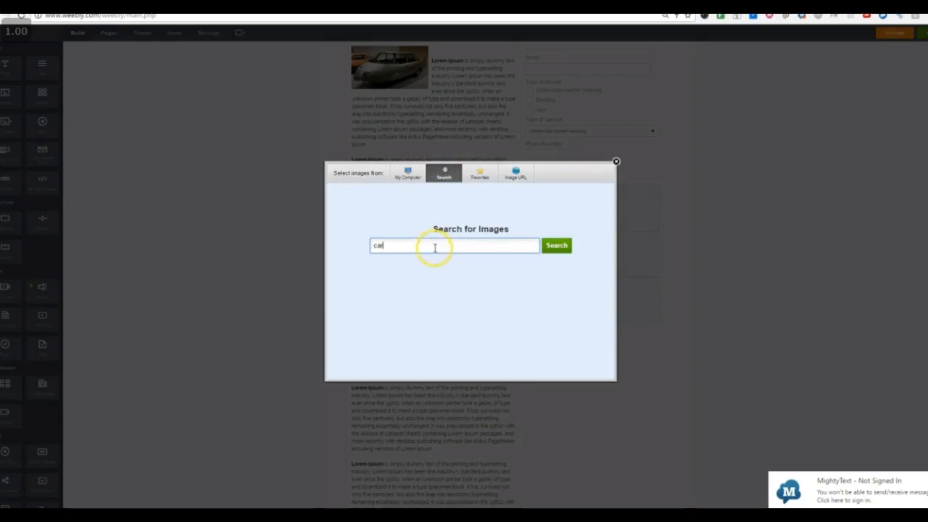
{"action": "left_click", "coordinate": [553, 241]}
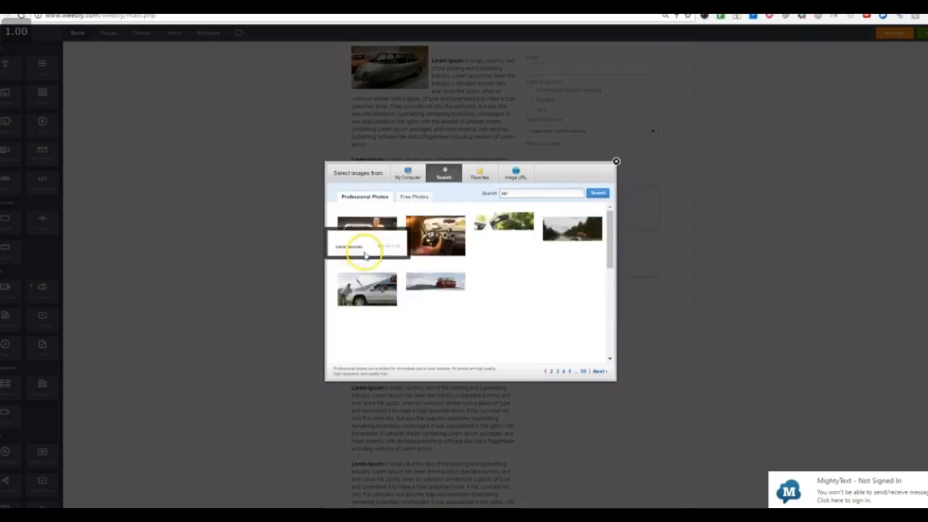
{"action": "left_click", "coordinate": [408, 197]}
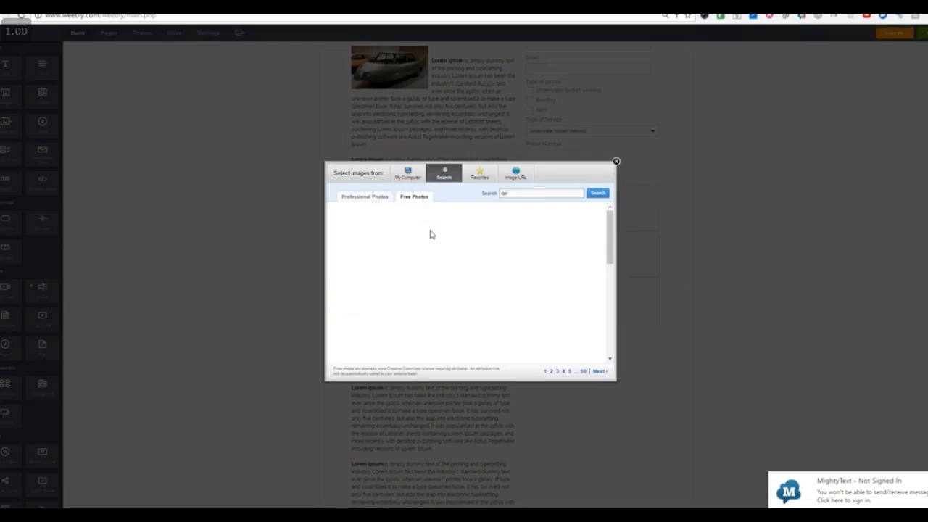
{"action": "mouse_move", "coordinate": [432, 243]}
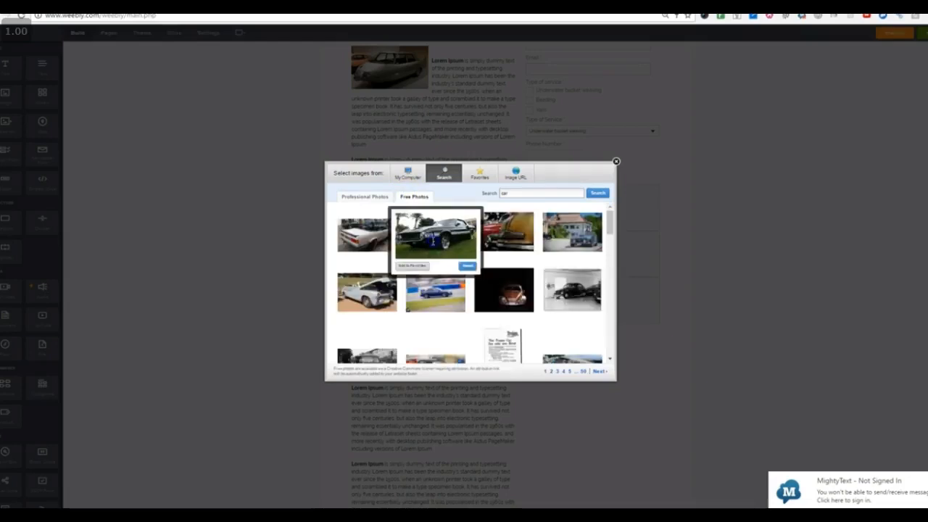
{"action": "left_click", "coordinate": [467, 266]}
- Fill the second image element below the form with the free close-up photo of the red and yellow vintage cars
{"action": "left_click", "coordinate": [573, 252]}
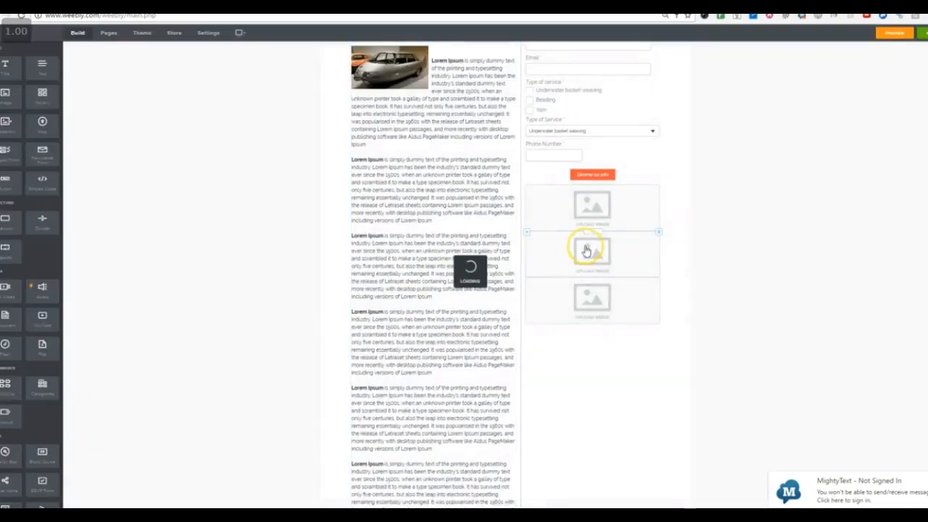
{"action": "left_click", "coordinate": [588, 251]}
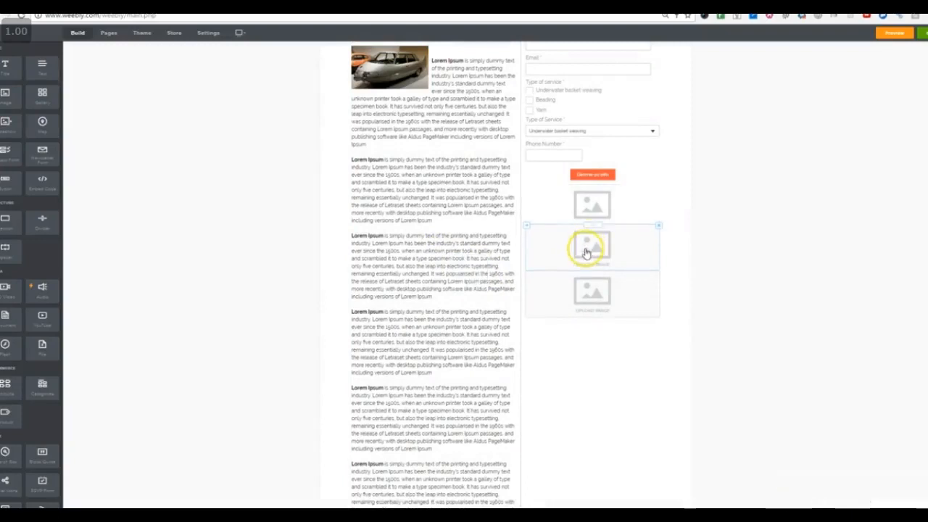
{"action": "scroll", "coordinate": [569, 367], "scroll_direction": "down", "scroll_amount": 3}
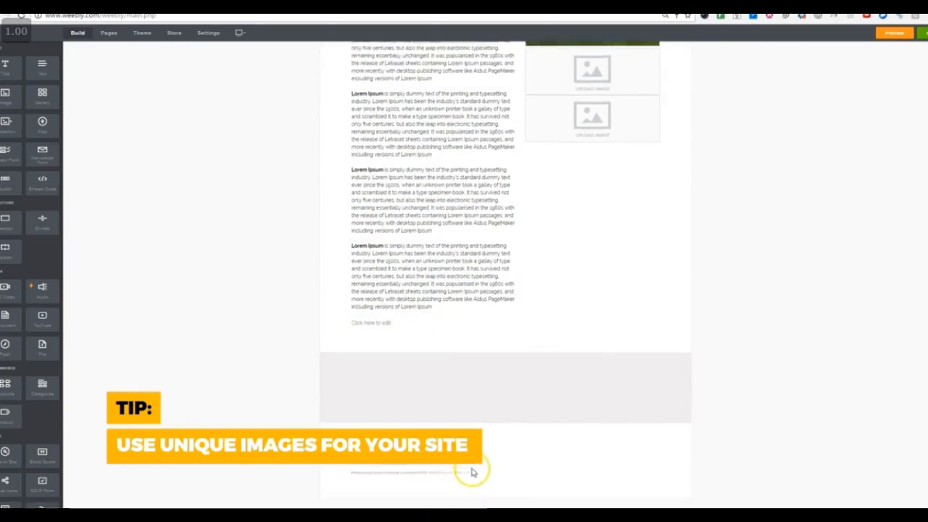
{"action": "scroll", "coordinate": [500, 406], "scroll_direction": "up", "scroll_amount": 4}
{"action": "left_click", "coordinate": [581, 322]}
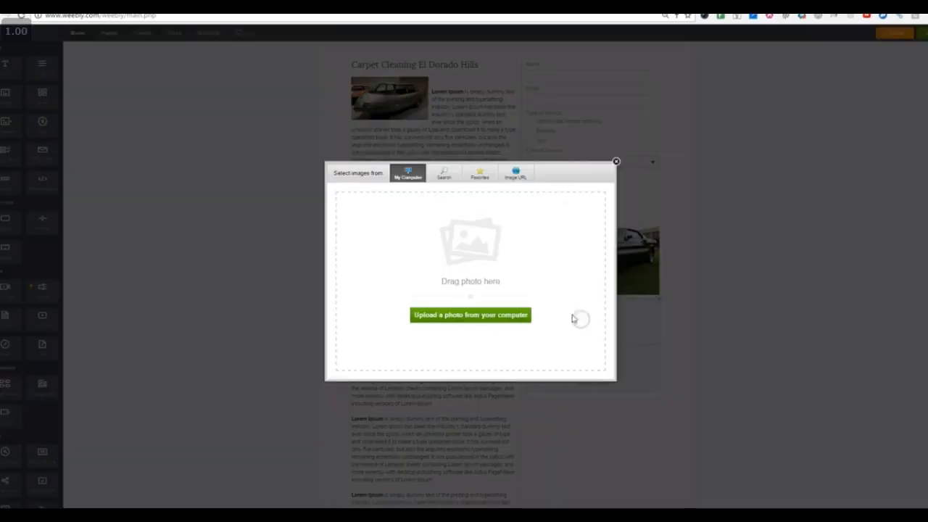
{"action": "left_click", "coordinate": [442, 174]}
{"action": "left_click", "coordinate": [502, 240]}
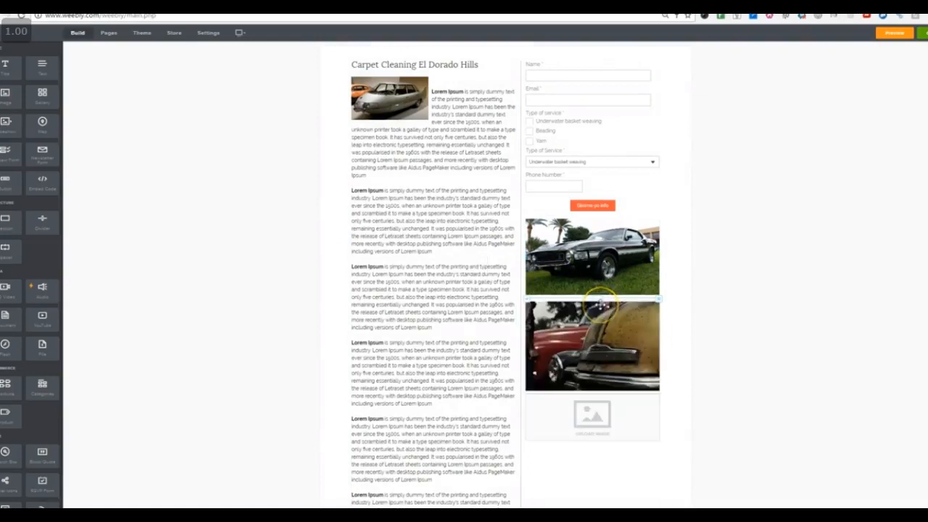
- Fill the third image element with the free photo of the blue classic car in front of a house
{"action": "scroll", "coordinate": [603, 314], "scroll_direction": "down", "scroll_amount": 3}
{"action": "left_click", "coordinate": [599, 314]}
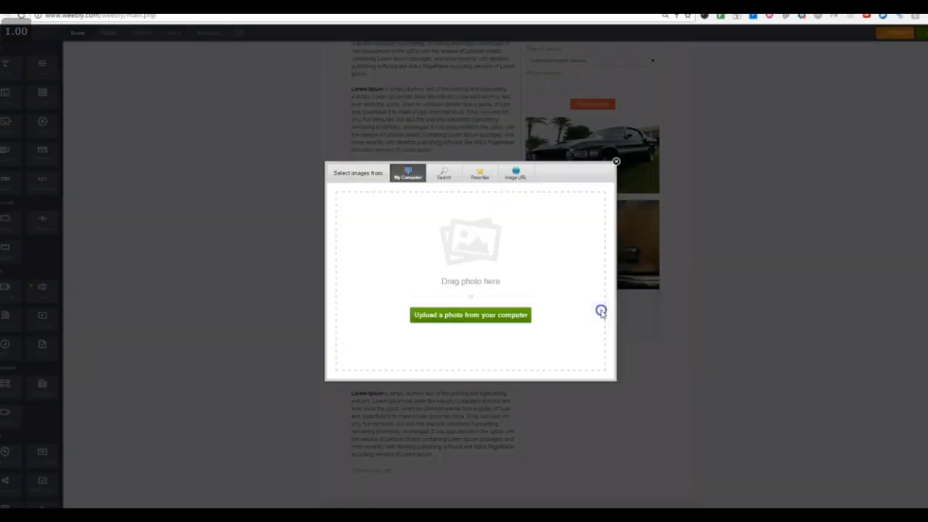
{"action": "left_click", "coordinate": [450, 181]}
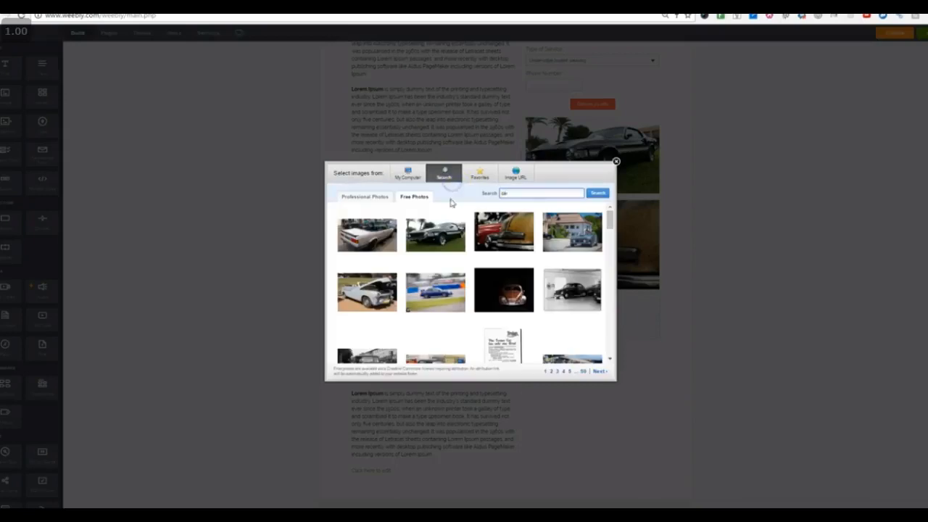
{"action": "left_click", "coordinate": [580, 239]}
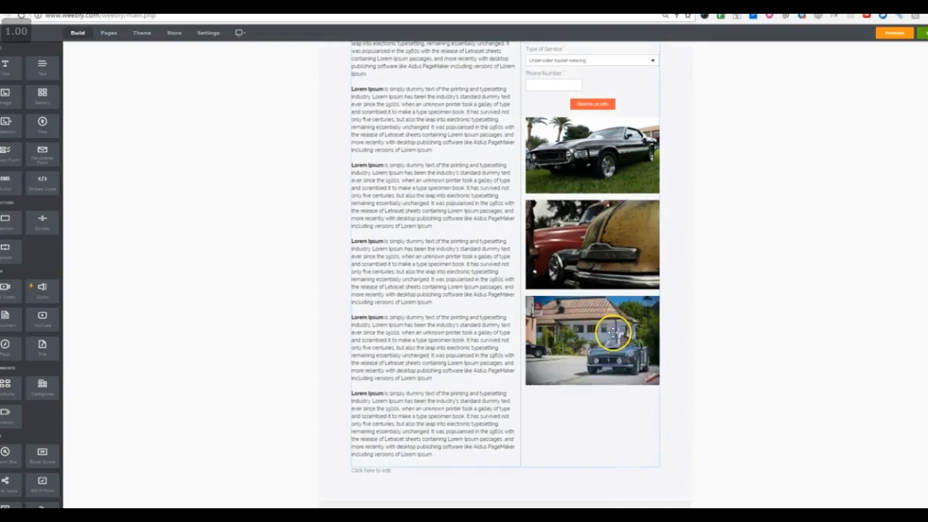
- Add a fourth image element below the house photo and fill it with the free photo of the blue car on a racetrack
{"action": "scroll", "coordinate": [601, 356], "scroll_direction": "down", "scroll_amount": 1}
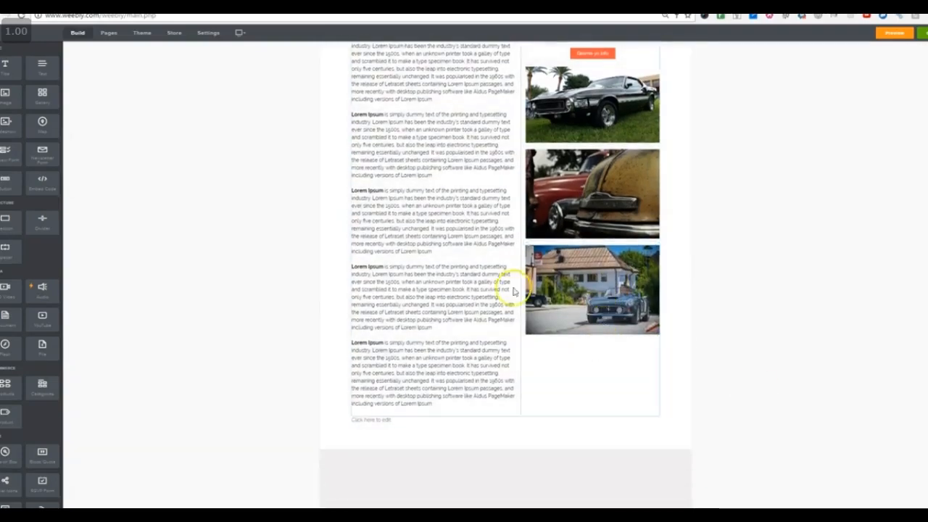
{"action": "left_click_drag", "start_coordinate": [6, 94], "coordinate": [602, 349]}
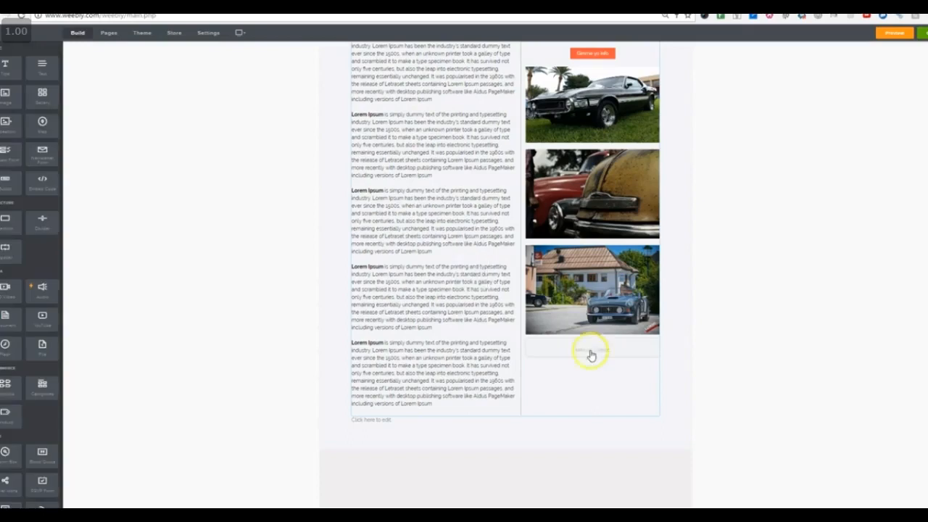
{"action": "left_click", "coordinate": [572, 354]}
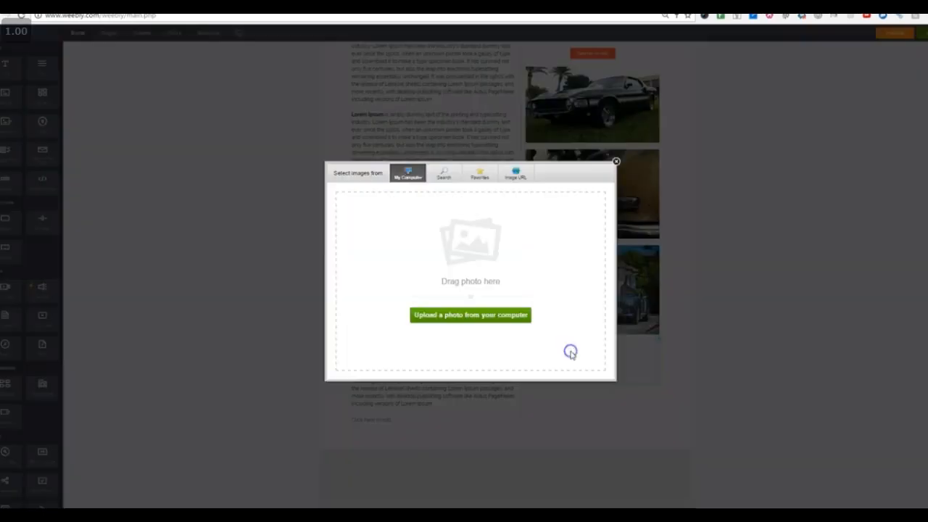
{"action": "left_click", "coordinate": [442, 170]}
{"action": "left_click", "coordinate": [429, 282]}
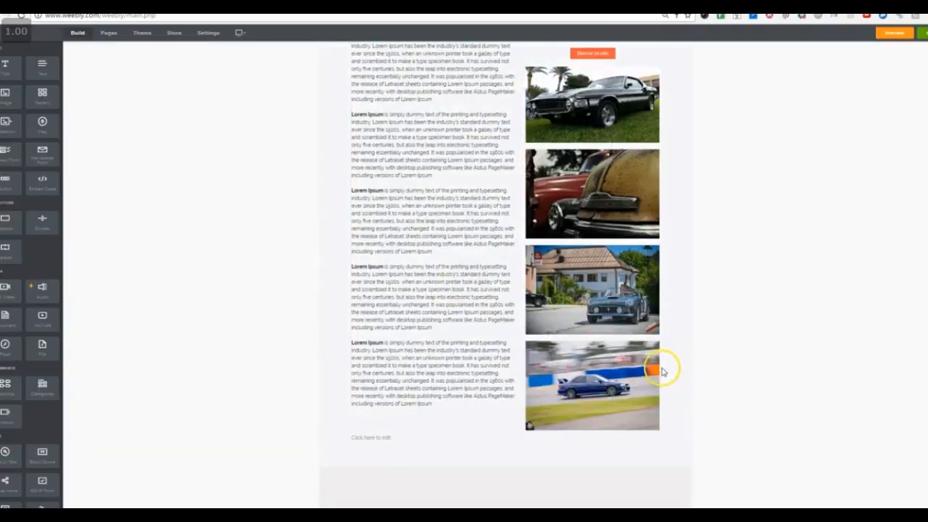
- Toggle the theme's width option on and off to compare the Home page layouts, leaving it off
{"action": "scroll", "coordinate": [661, 371], "scroll_direction": "up", "scroll_amount": 3}
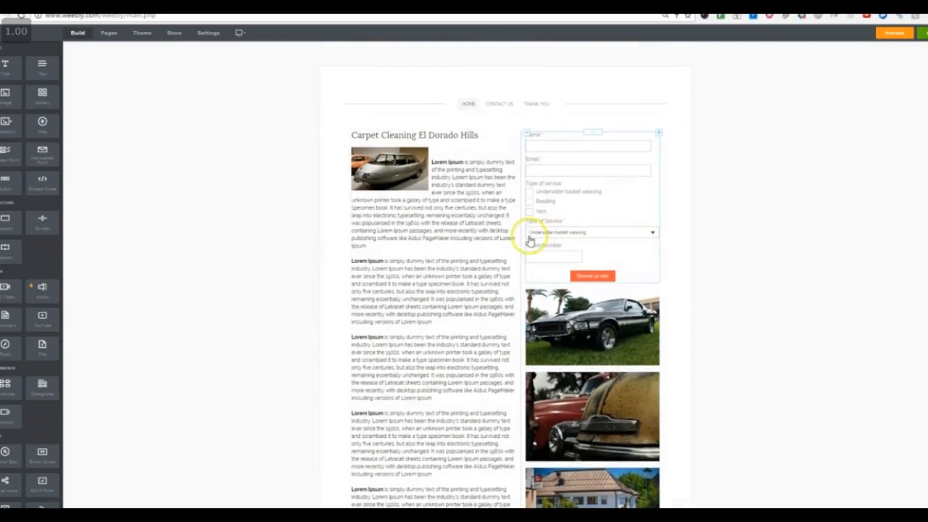
{"action": "scroll", "coordinate": [511, 269], "scroll_direction": "down", "scroll_amount": 5}
{"action": "scroll", "coordinate": [509, 274], "scroll_direction": "up", "scroll_amount": 5}
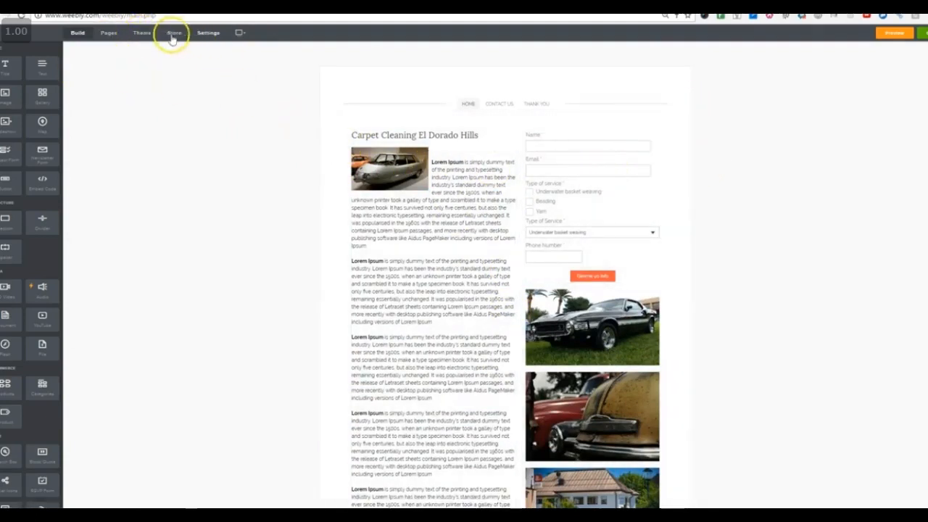
{"action": "left_click", "coordinate": [143, 34]}
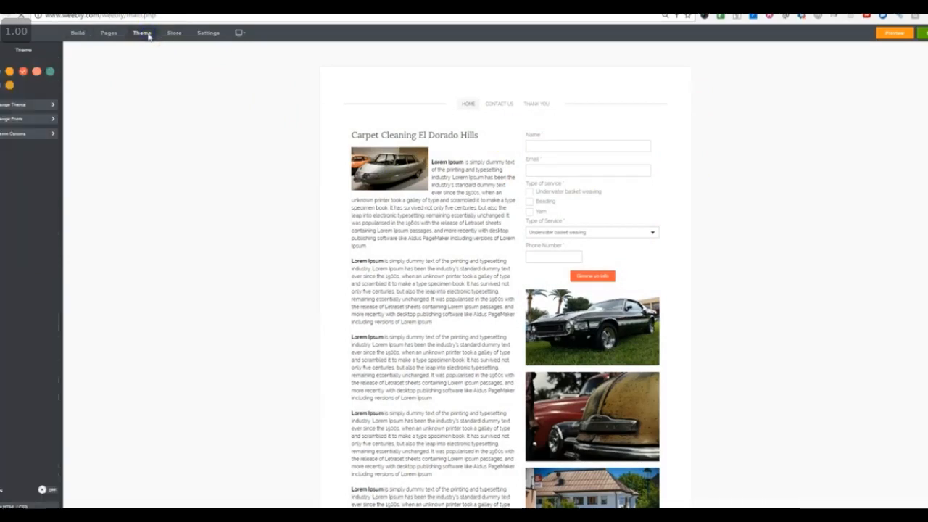
{"action": "left_click", "coordinate": [32, 136]}
{"action": "left_click", "coordinate": [51, 71]}
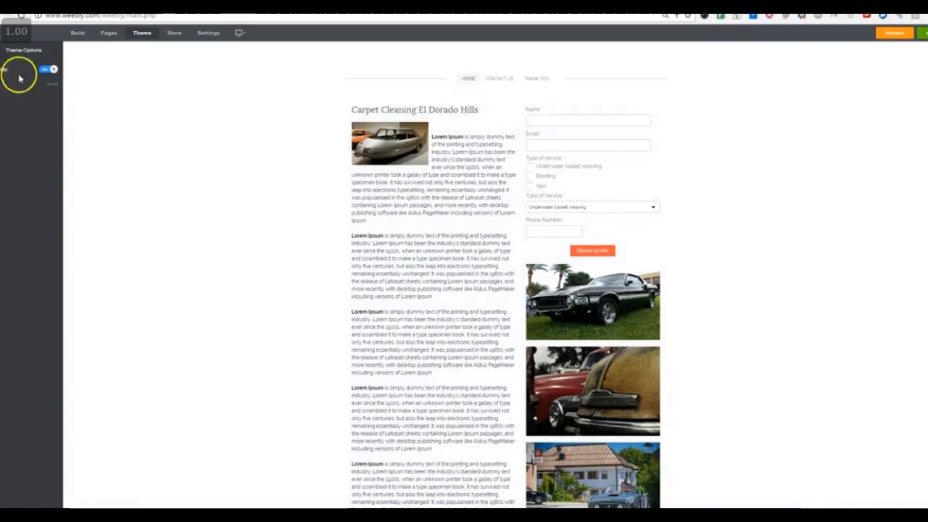
{"action": "left_click", "coordinate": [44, 70]}
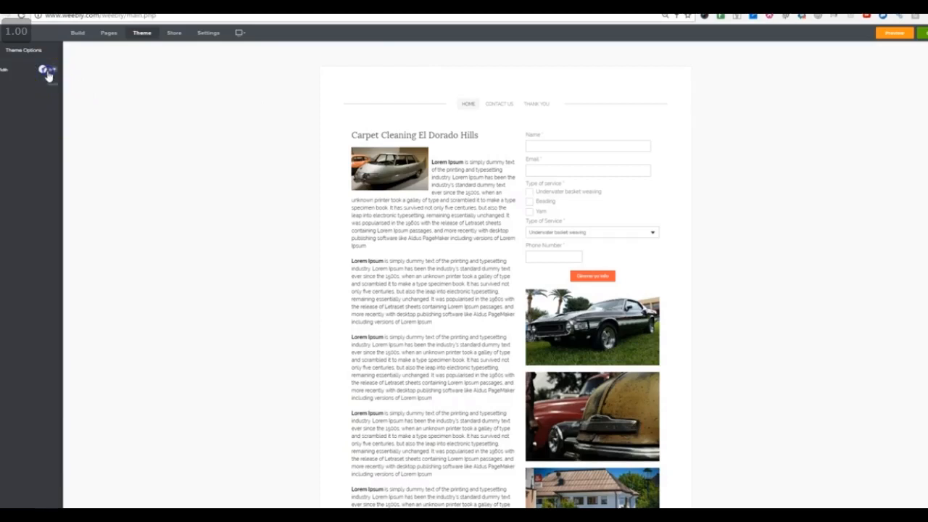
{"action": "left_click", "coordinate": [46, 71]}
{"action": "left_click", "coordinate": [48, 73]}
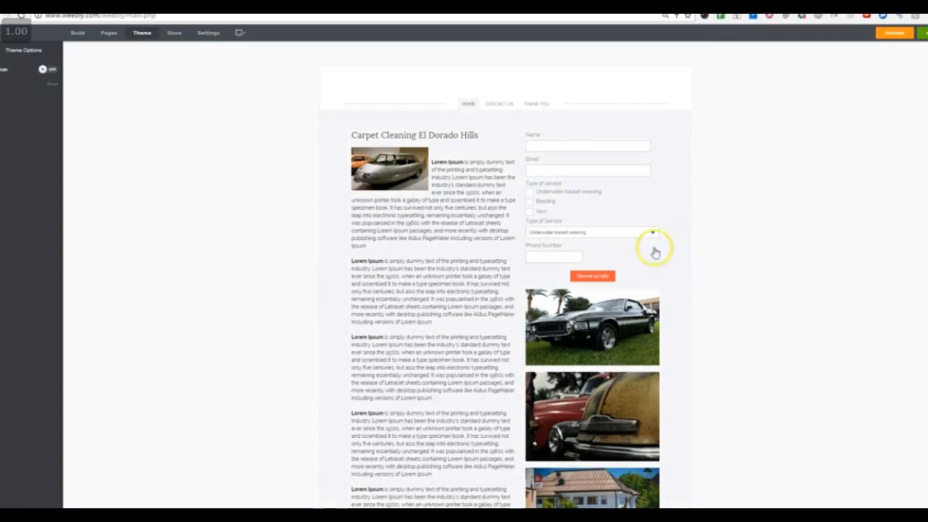
{"action": "scroll", "coordinate": [451, 358], "scroll_direction": "down", "scroll_amount": 5}
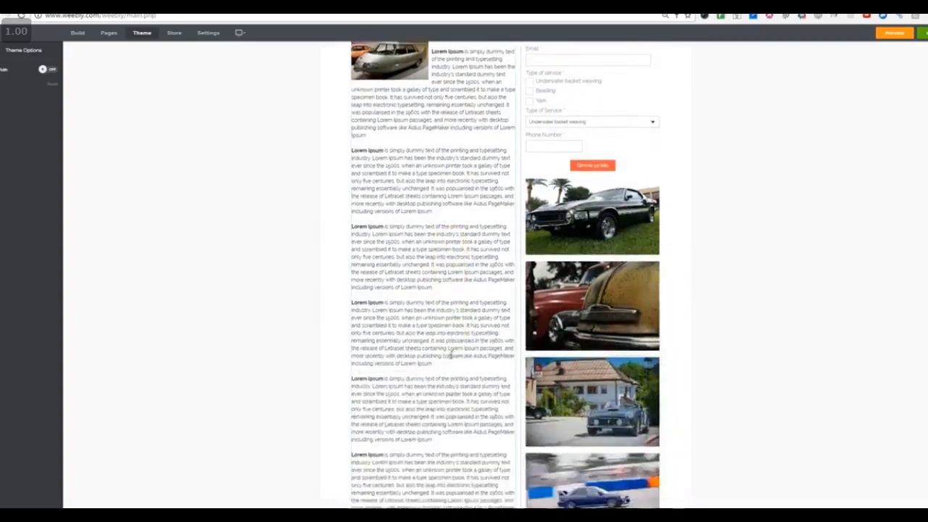
{"action": "scroll", "coordinate": [451, 358], "scroll_direction": "up", "scroll_amount": 6}
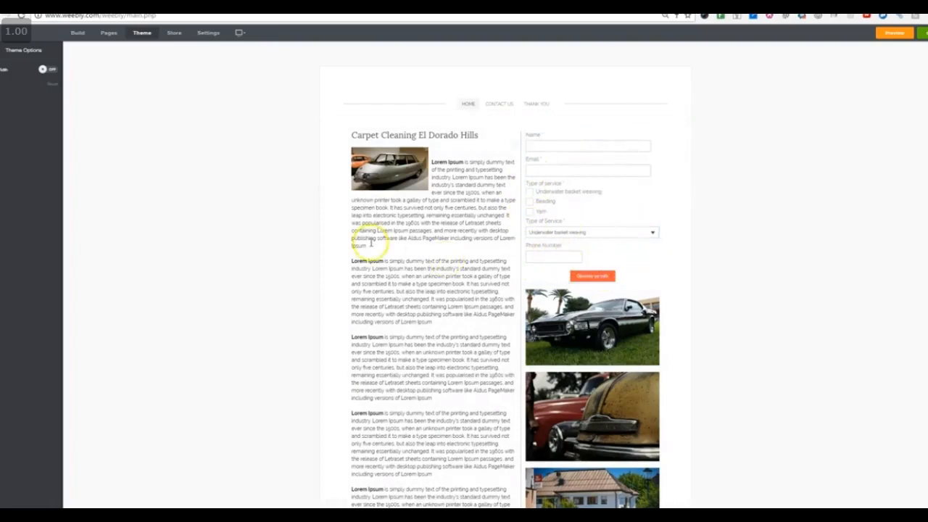
- Make a copy of the Home page from its page settings
{"action": "left_click", "coordinate": [108, 34]}
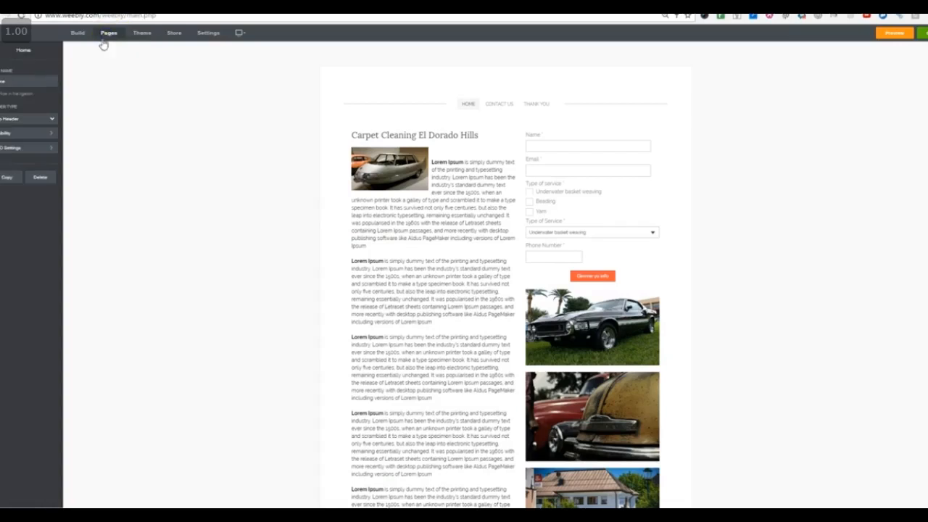
{"action": "left_click", "coordinate": [32, 81]}
{"action": "left_click", "coordinate": [5, 50]}
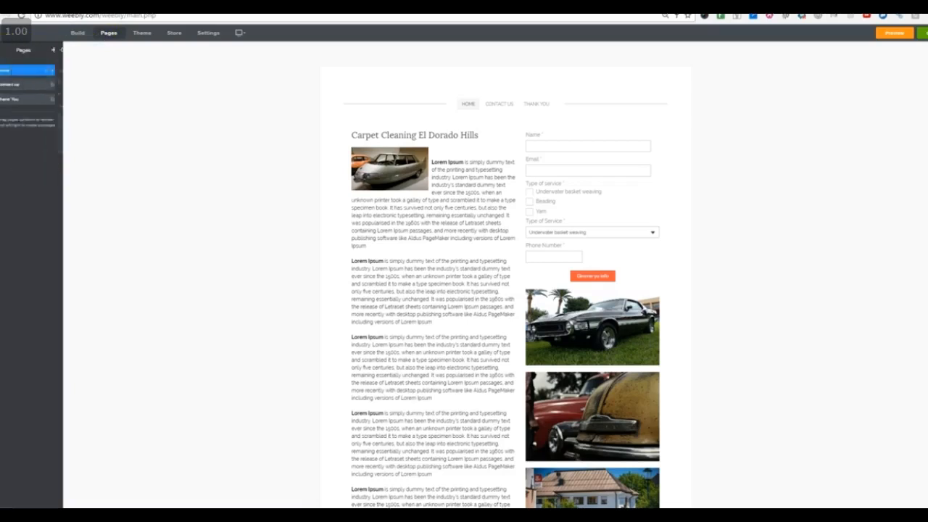
{"action": "left_click", "coordinate": [32, 73]}
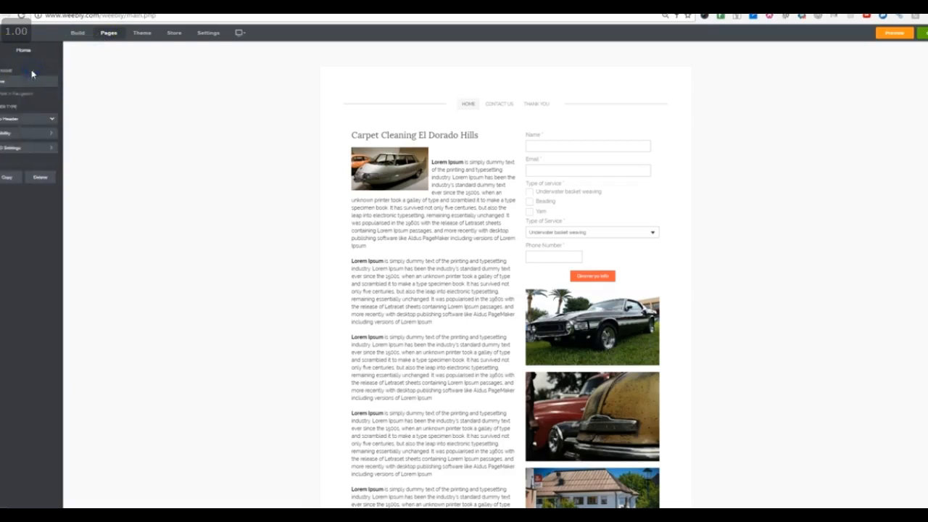
{"action": "left_click", "coordinate": [9, 180]}
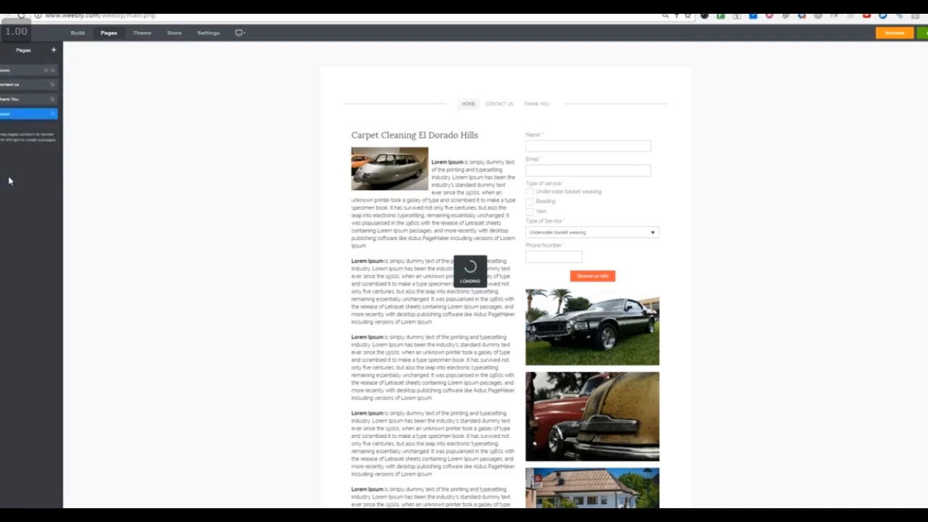
- Rename the copied Home page to Services
{"action": "left_click", "coordinate": [24, 115]}
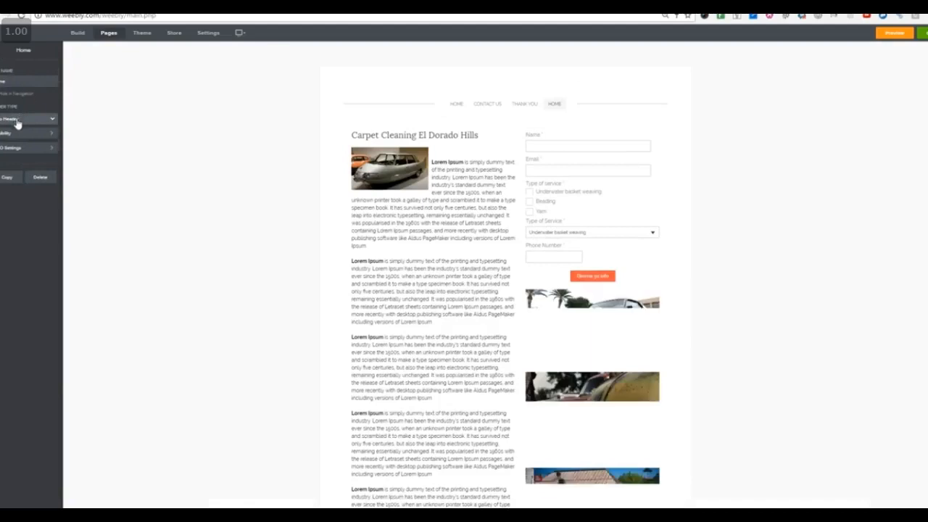
{"action": "left_click", "coordinate": [22, 78]}
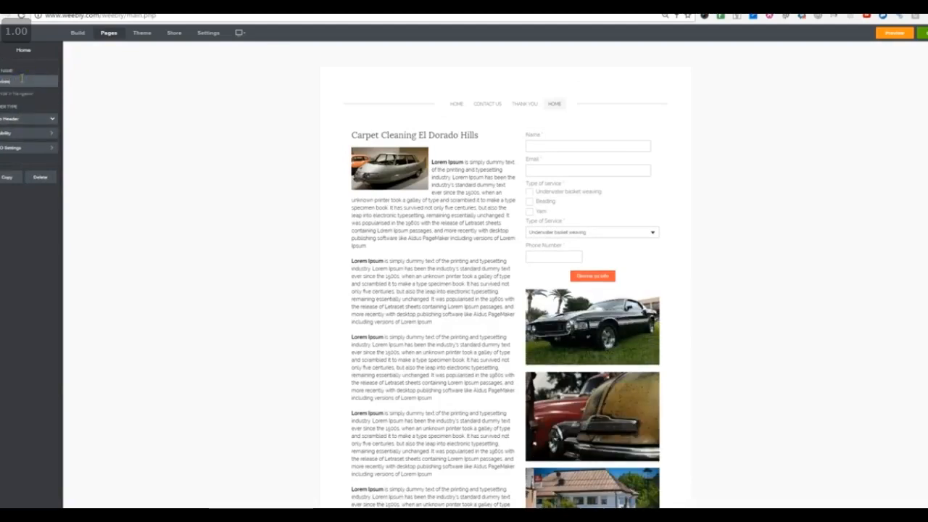
{"action": "left_click", "coordinate": [123, 177]}
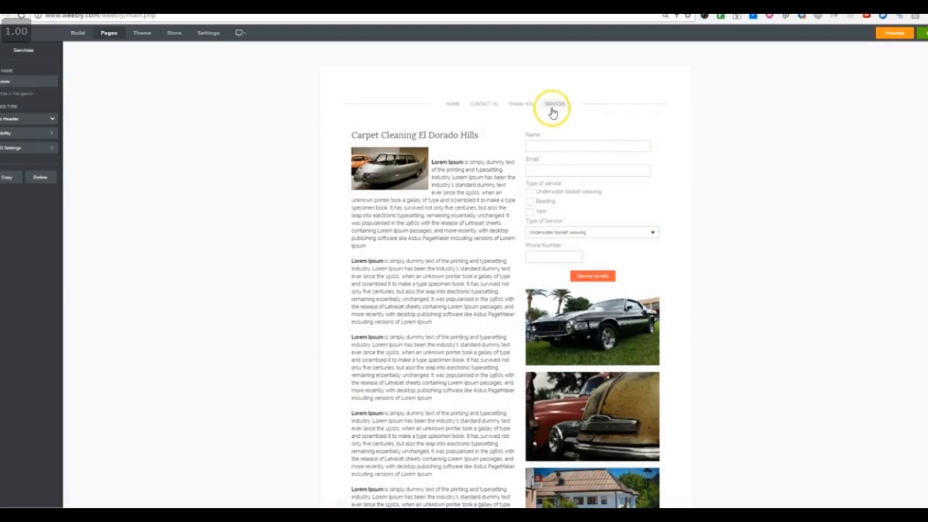
- Switch between the Home and Services pages to compare their content, finishing on the Home page
{"action": "left_click", "coordinate": [457, 105]}
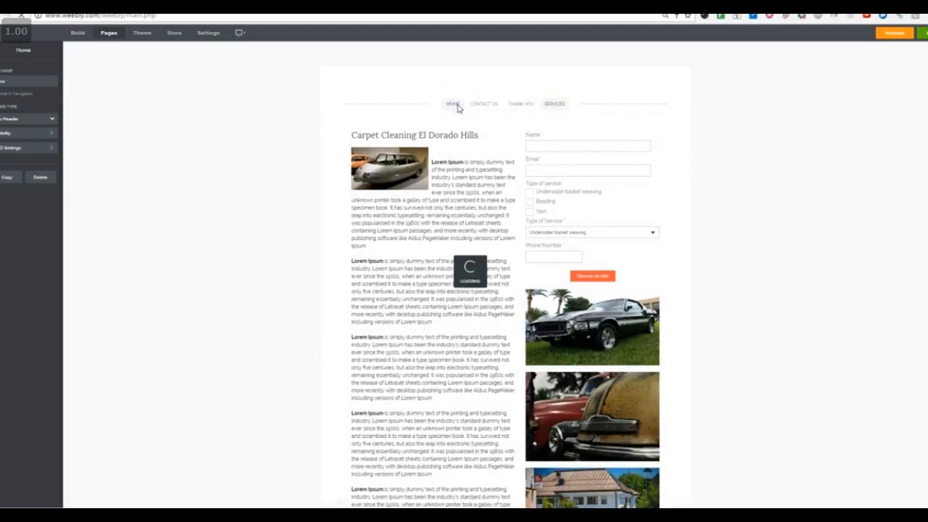
{"action": "left_click", "coordinate": [543, 107]}
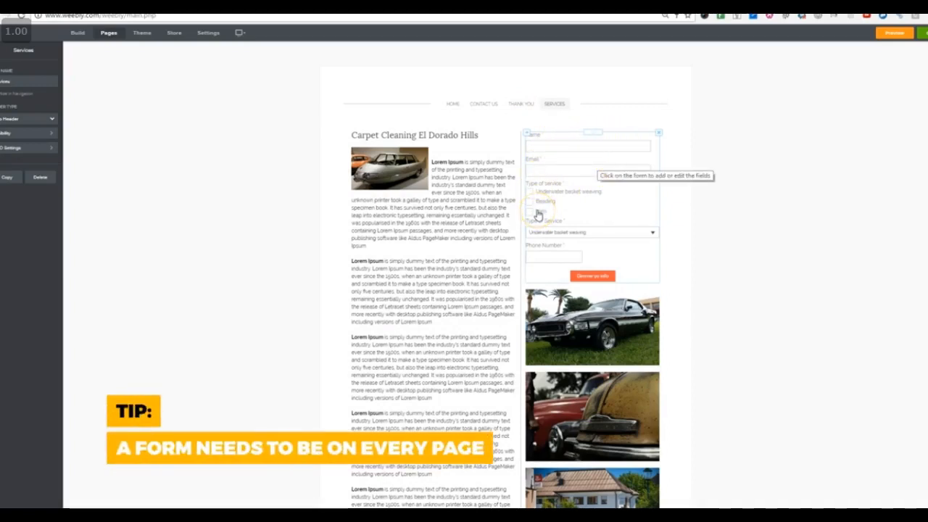
{"action": "left_click", "coordinate": [451, 102]}
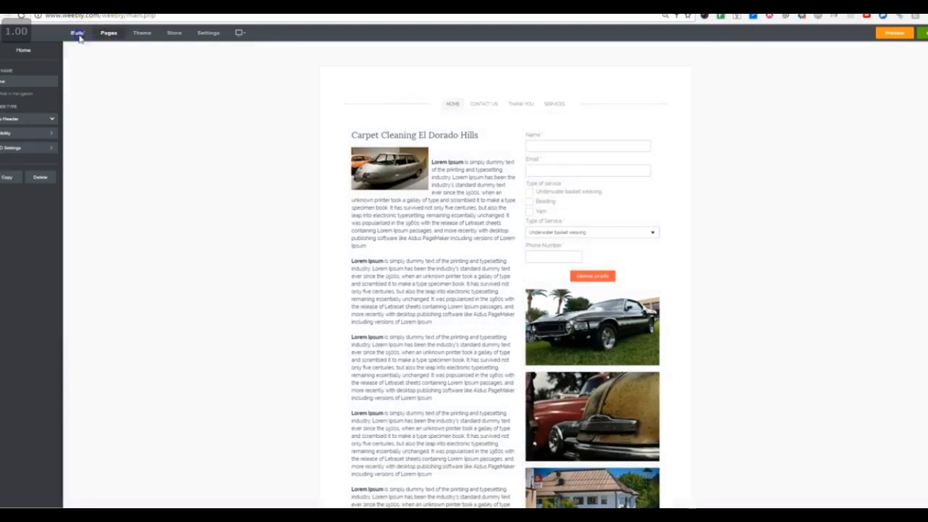
- Insert an empty section above the Home page's Carpet Cleaning content, beneath the site navigation
{"action": "left_click", "coordinate": [78, 34]}
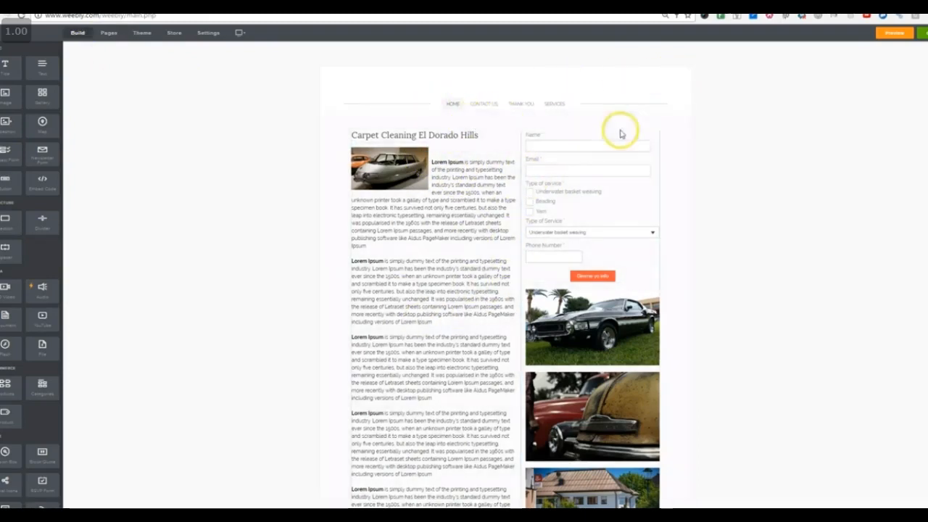
{"action": "scroll", "coordinate": [460, 402], "scroll_direction": "down", "scroll_amount": 4}
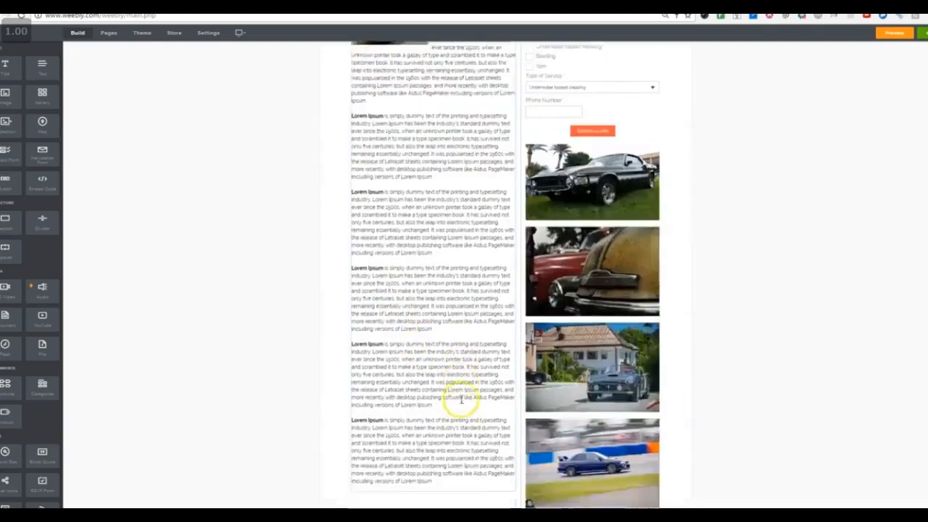
{"action": "scroll", "coordinate": [460, 394], "scroll_direction": "up", "scroll_amount": 2}
{"action": "scroll", "coordinate": [460, 394], "scroll_direction": "up", "scroll_amount": 2}
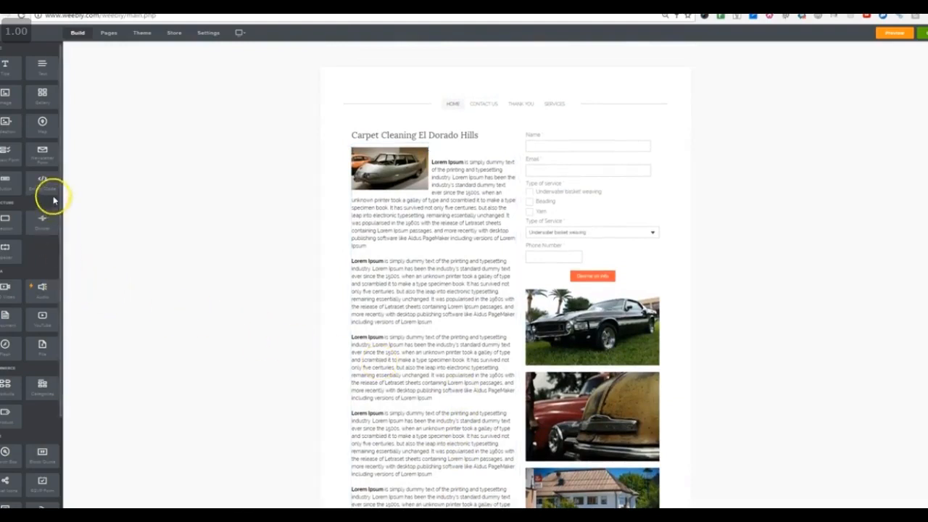
{"action": "left_click_drag", "start_coordinate": [10, 224], "coordinate": [471, 120]}
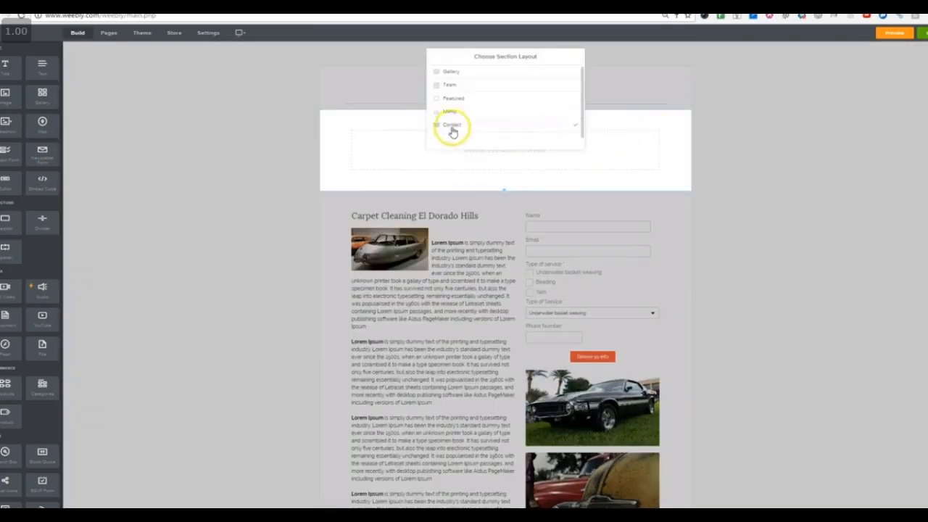
{"action": "left_click", "coordinate": [670, 129]}
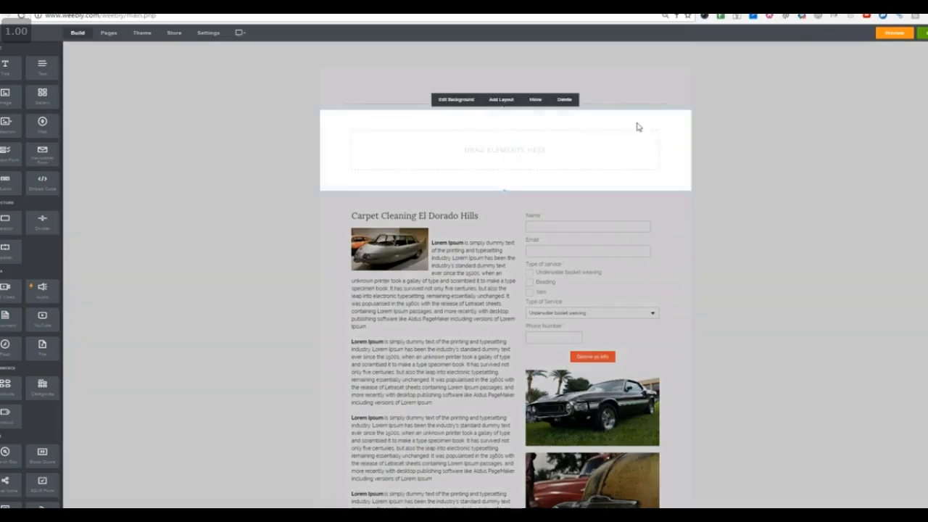
- Give the new section a video background using the clip of blurred coloured lights on black
{"action": "left_click", "coordinate": [445, 97]}
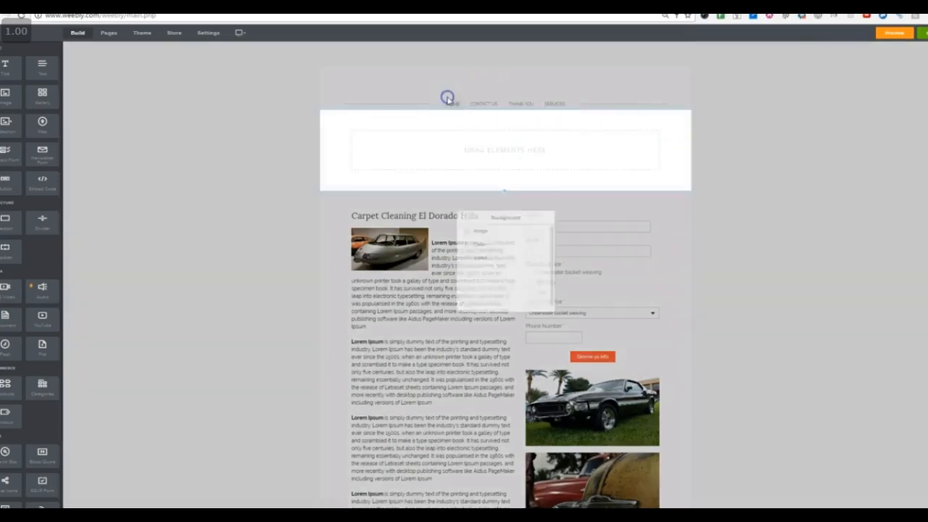
{"action": "left_click", "coordinate": [487, 240]}
{"action": "left_click", "coordinate": [516, 245]}
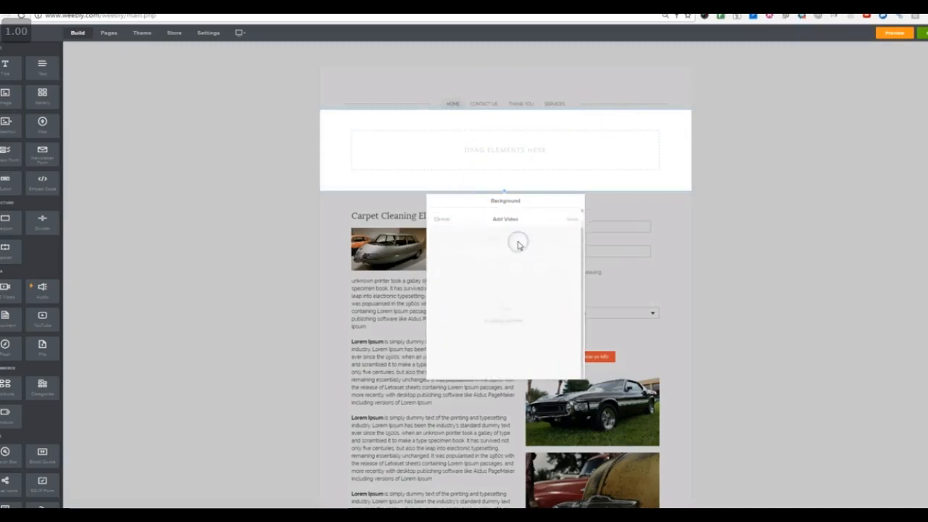
{"action": "scroll", "coordinate": [515, 269], "scroll_direction": "down", "scroll_amount": 2}
{"action": "scroll", "coordinate": [511, 279], "scroll_direction": "down", "scroll_amount": 5}
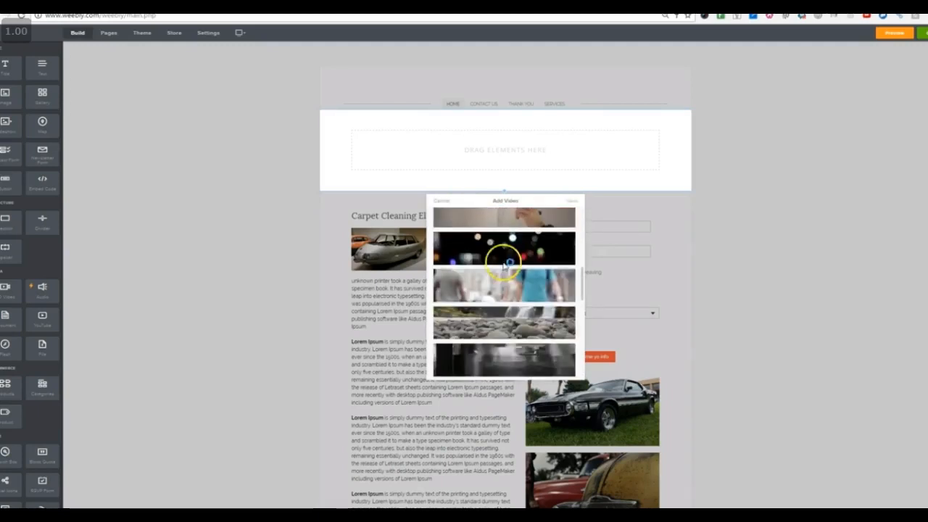
{"action": "left_click", "coordinate": [516, 257]}
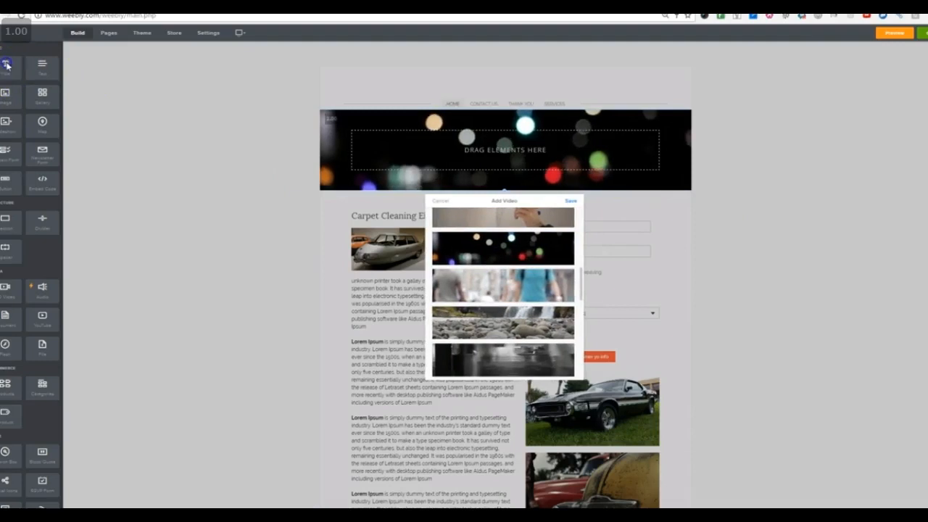
{"action": "left_click", "coordinate": [577, 201]}
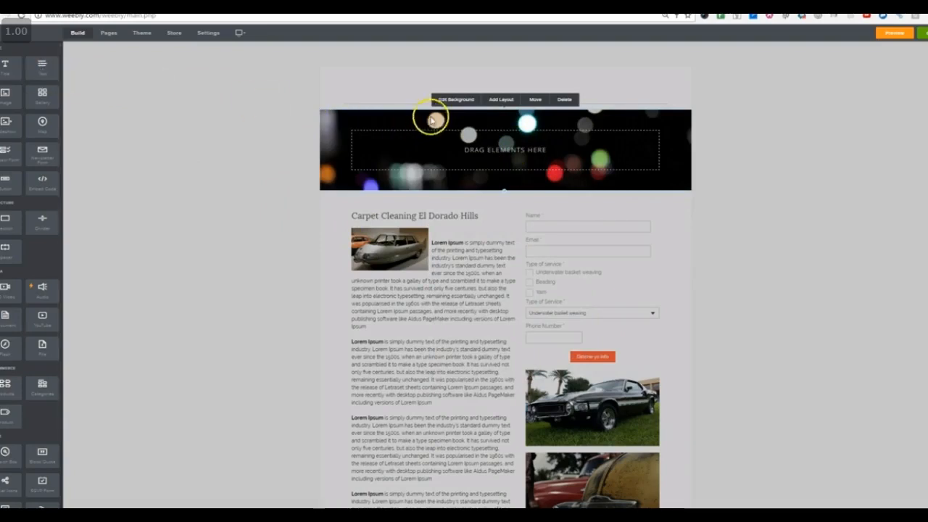
- Switch the new section's background to a solid dark brown colour
{"action": "left_click", "coordinate": [456, 99]}
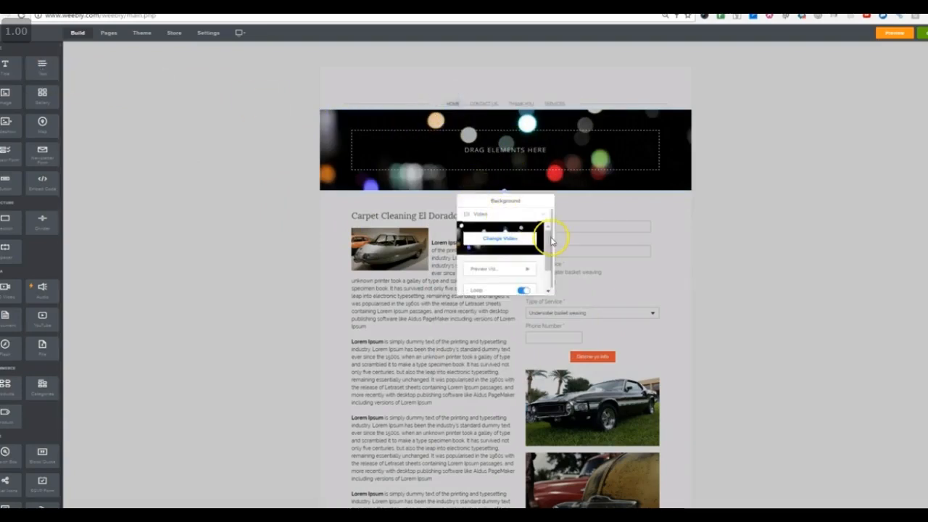
{"action": "mouse_move", "coordinate": [549, 249]}
{"action": "left_mouse_down"}
{"action": "mouse_move", "coordinate": [546, 274]}
{"action": "mouse_move", "coordinate": [549, 232]}
{"action": "left_mouse_up"}
{"action": "left_click", "coordinate": [544, 215]}
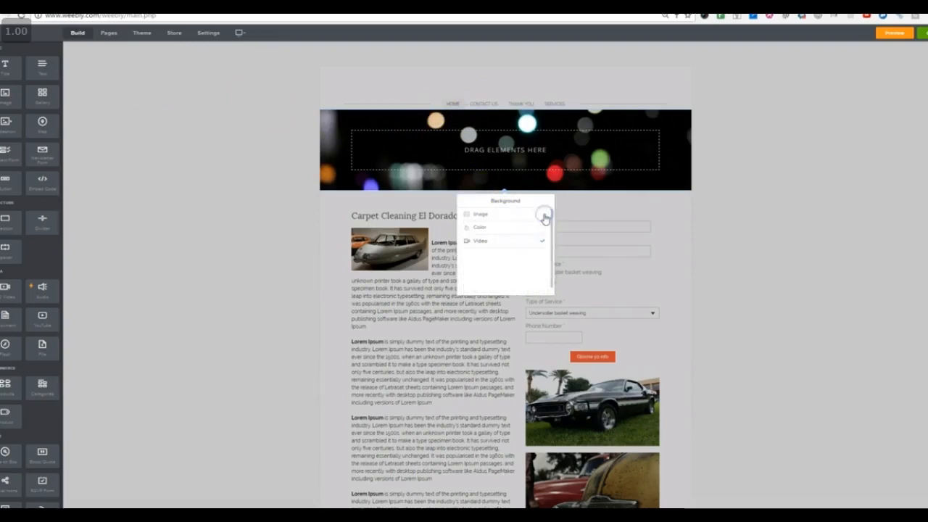
{"action": "left_click", "coordinate": [518, 227]}
{"action": "left_click", "coordinate": [515, 242]}
{"action": "left_click_drag", "start_coordinate": [516, 250], "coordinate": [478, 269]}
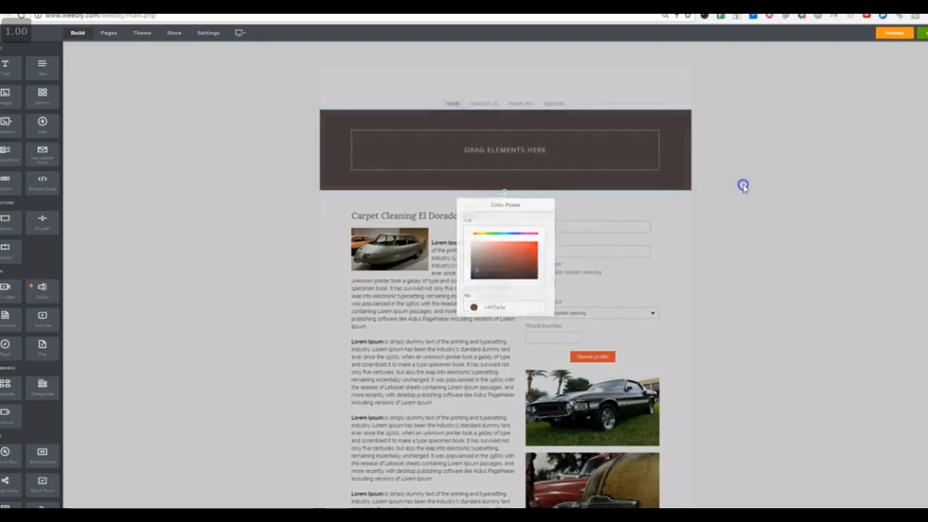
- Place a title in the dark section reading "Call Today", a placeholder phone number and "(click to call from mobile device)" on three lines
{"action": "left_click", "coordinate": [530, 155]}
{"action": "left_click_drag", "start_coordinate": [10, 62], "coordinate": [513, 151]}
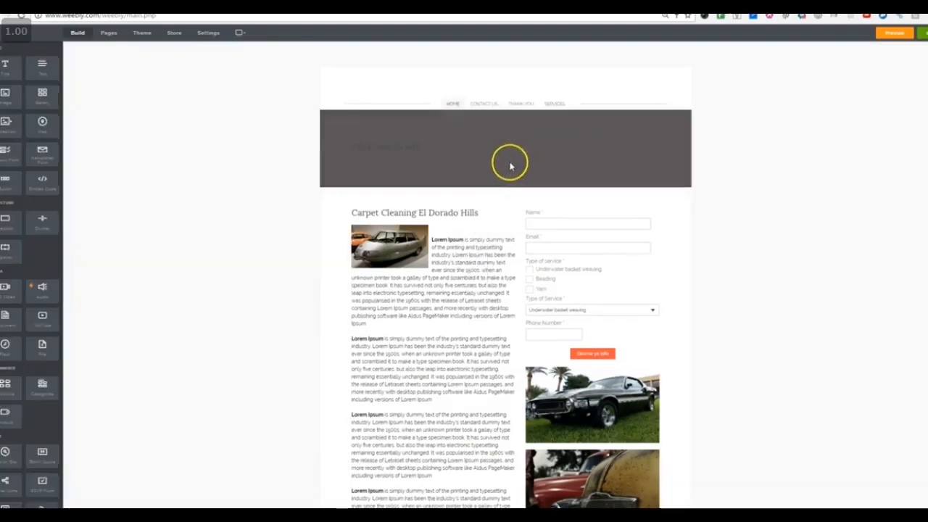
{"action": "left_click", "coordinate": [439, 146]}
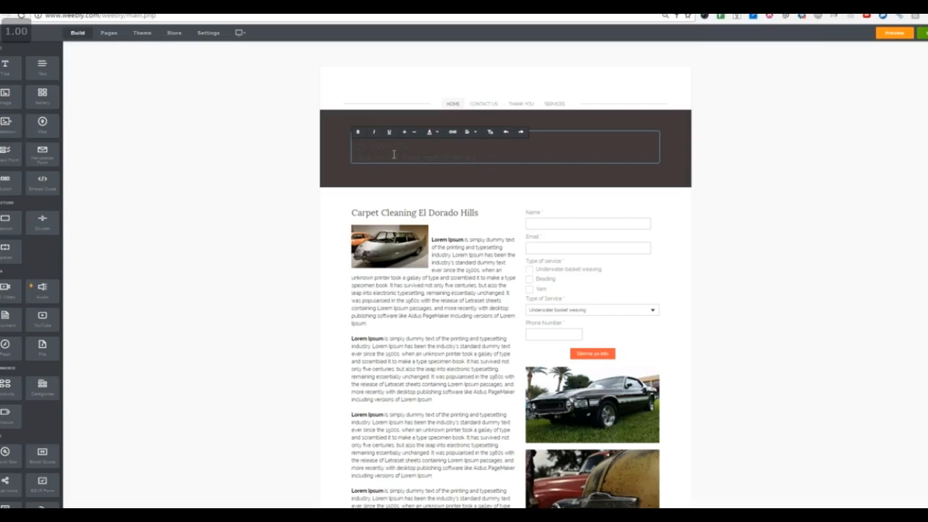
- Enlarge all three lines of the banner title and colour them light grey
{"action": "left_click_drag", "start_coordinate": [480, 157], "coordinate": [338, 137]}
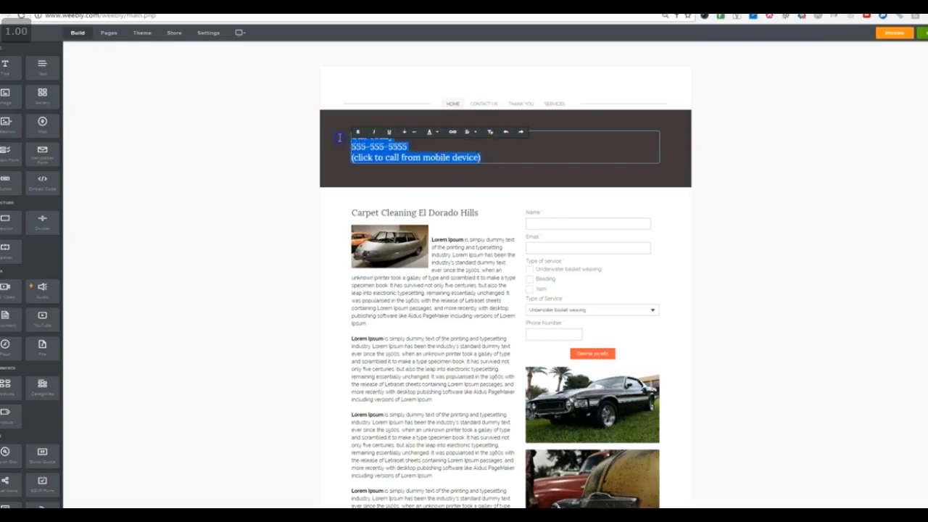
{"action": "left_click", "coordinate": [404, 135]}
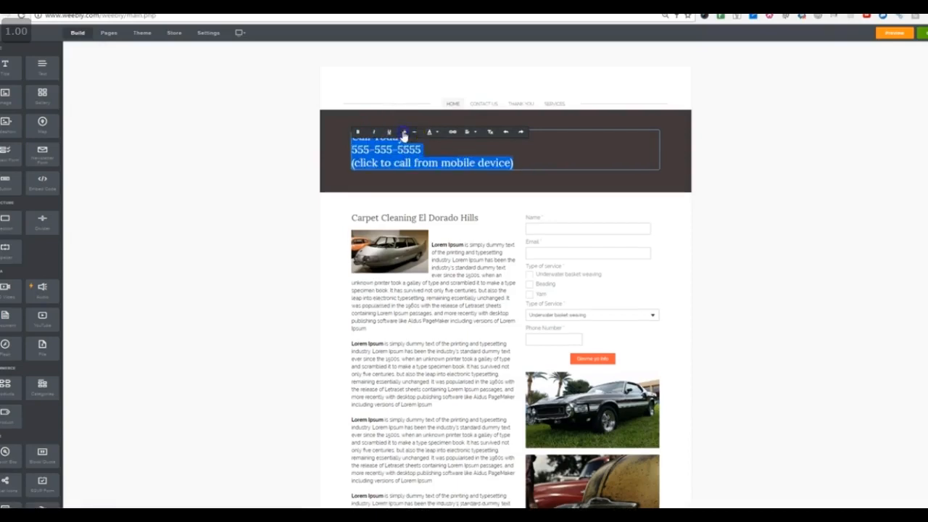
{"action": "left_click", "coordinate": [404, 135]}
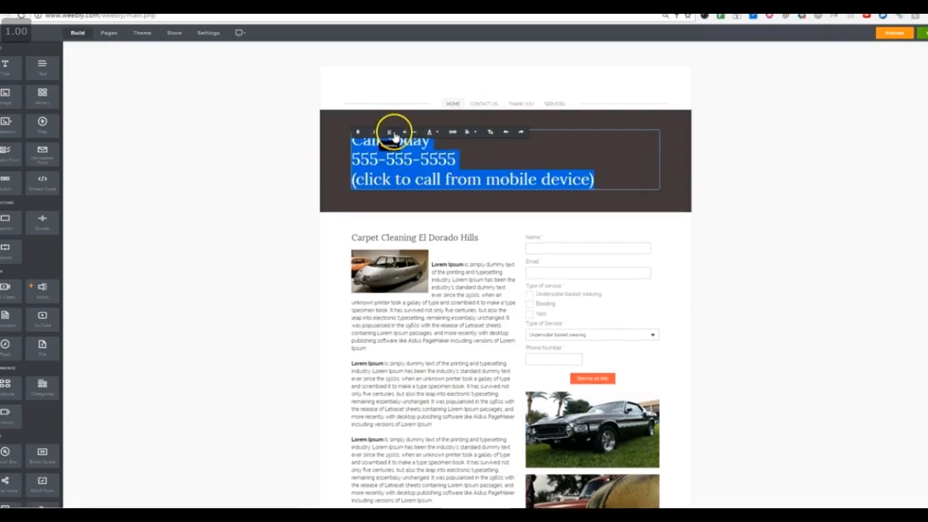
{"action": "left_click", "coordinate": [432, 132]}
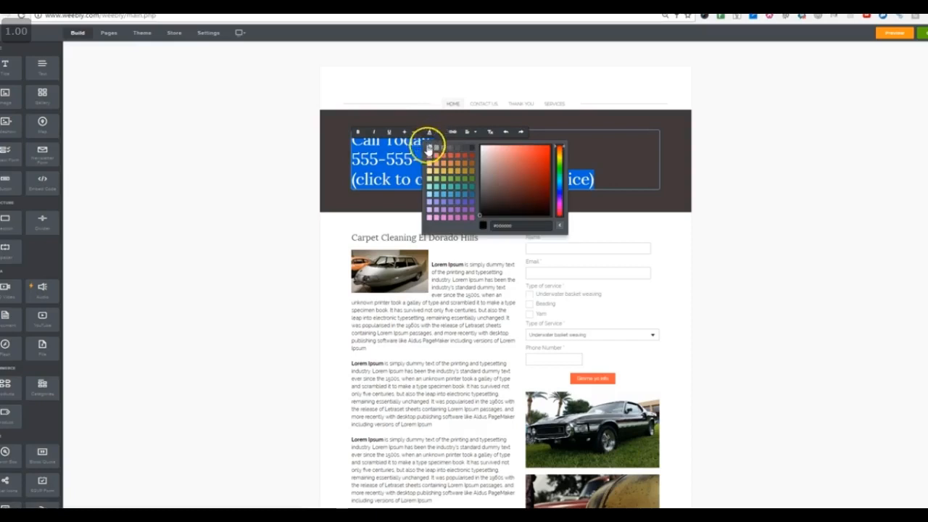
{"action": "left_click", "coordinate": [429, 147]}
- Centre the banner title text within the dark section
{"action": "left_click", "coordinate": [469, 131]}
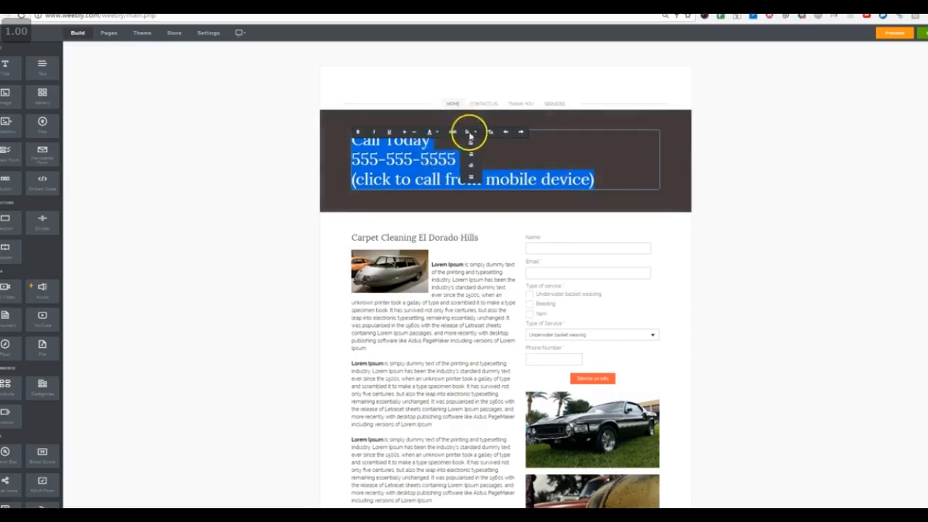
{"action": "left_click", "coordinate": [473, 156]}
{"action": "left_click", "coordinate": [472, 155]}
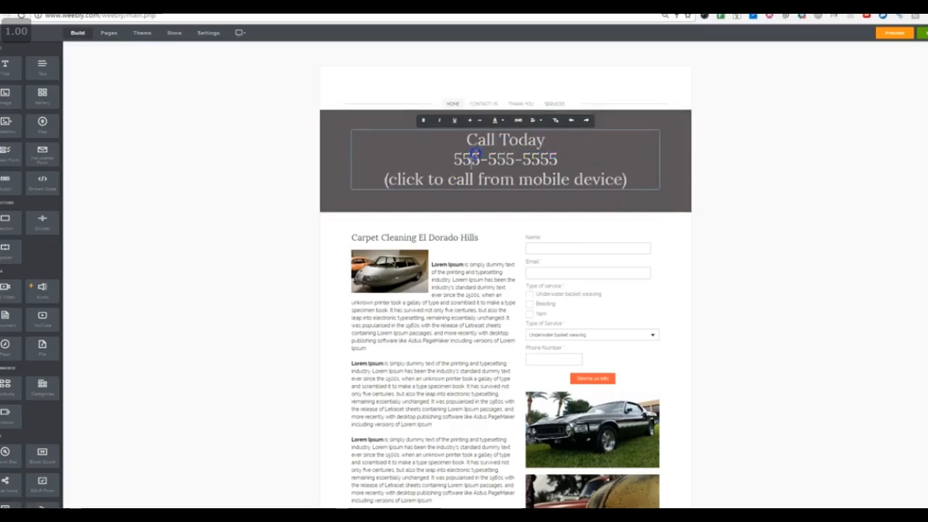
- Reduce the font size of the "(click to call from mobile device)" line so it is smaller than the lines above
{"action": "left_click_drag", "start_coordinate": [625, 179], "coordinate": [369, 180]}
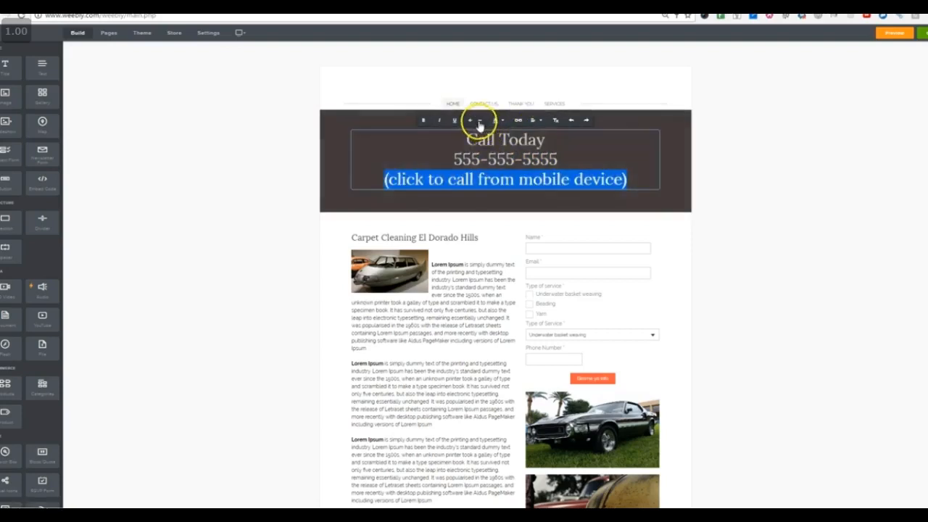
{"action": "left_click", "coordinate": [479, 121]}
{"action": "left_click", "coordinate": [480, 121]}
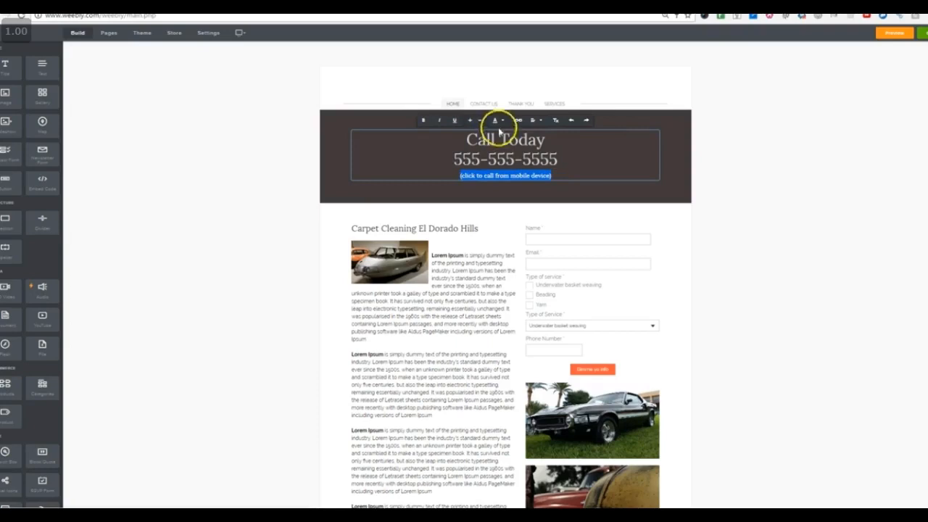
- Add an exclamation mark after "Call Today" in the banner title
{"action": "left_click", "coordinate": [509, 141]}
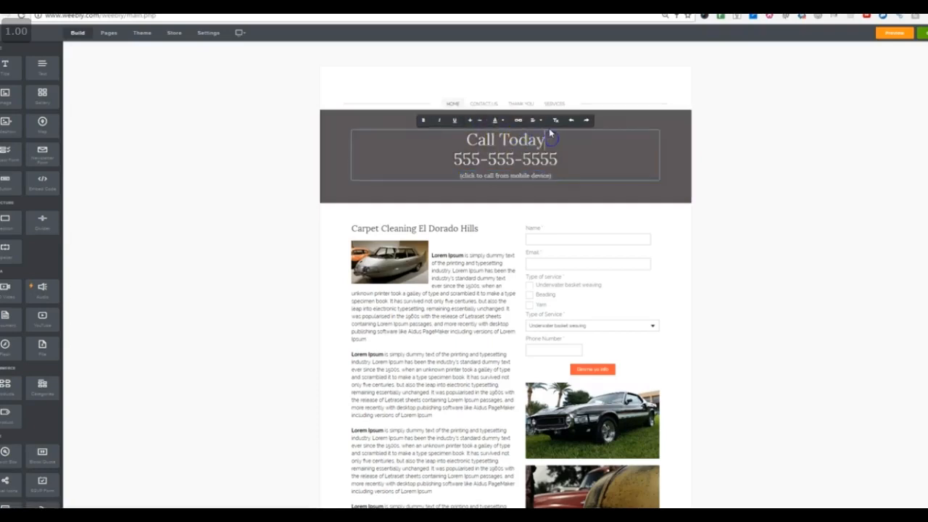
{"action": "type", "text": "!"}
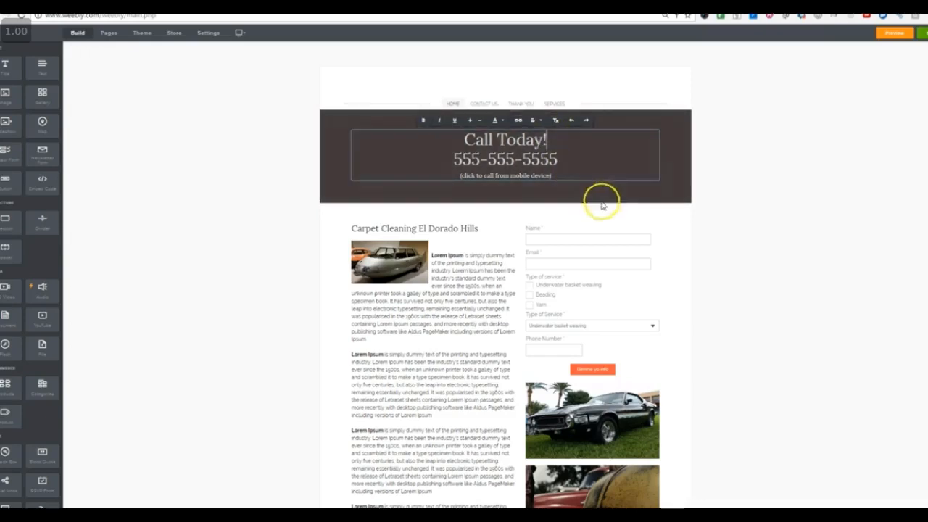
{"action": "left_click_drag", "start_coordinate": [572, 179], "coordinate": [461, 142]}
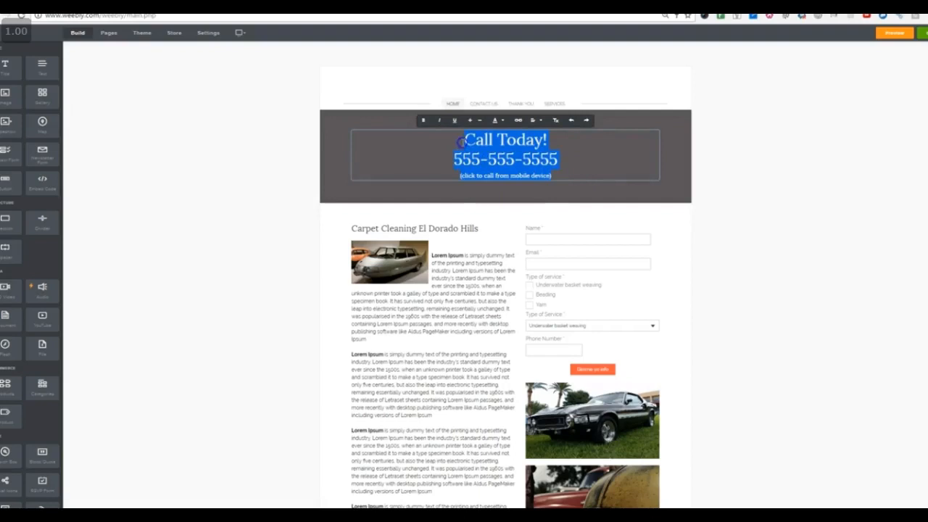
{"action": "left_click", "coordinate": [577, 172]}
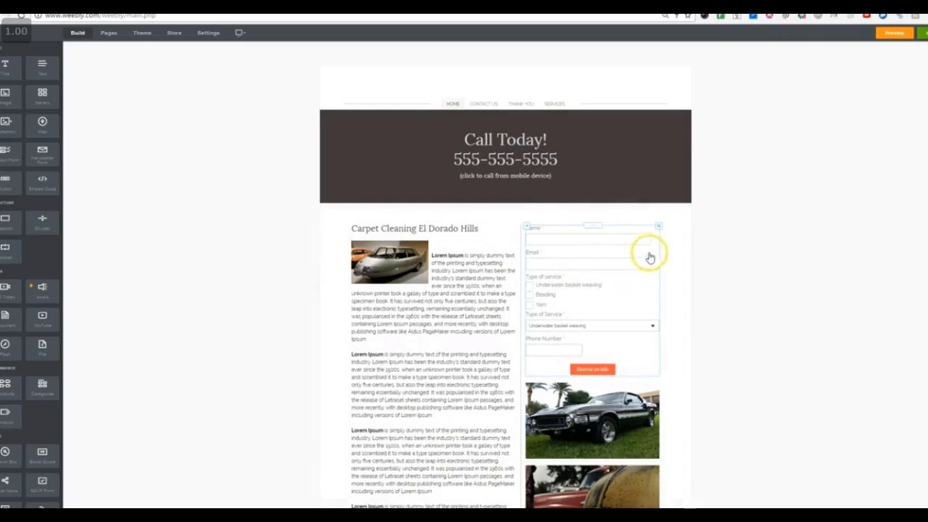
- Check the Home page's banner, body text and contact form in the mobile view, then return to the desktop view
{"action": "left_click", "coordinate": [242, 34]}
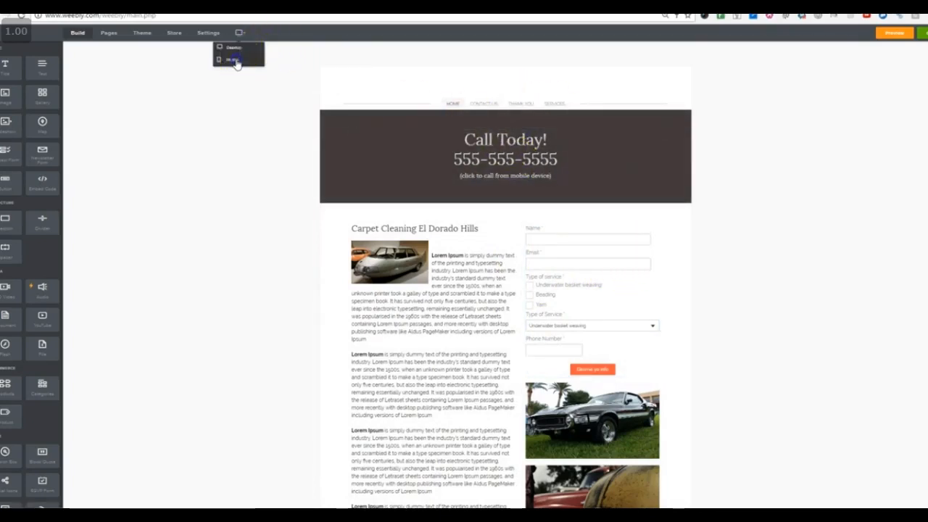
{"action": "left_click", "coordinate": [234, 60]}
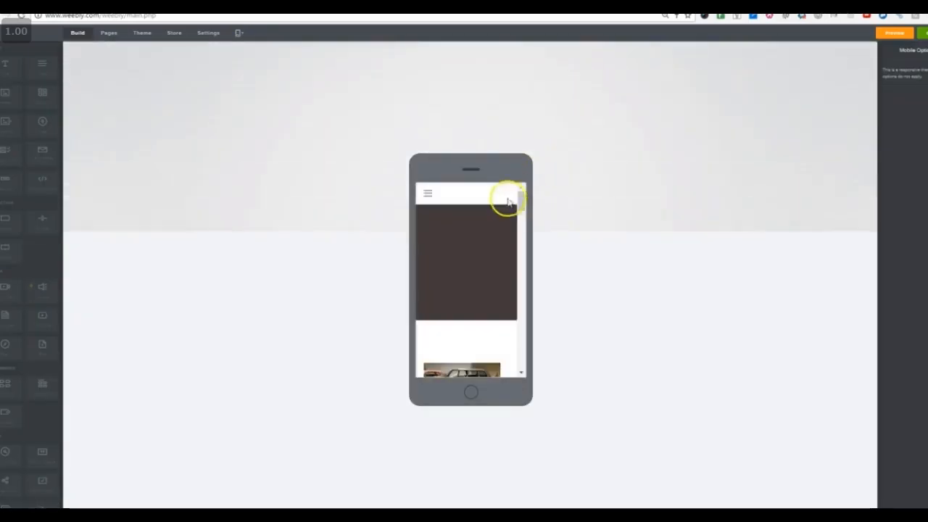
{"action": "scroll", "coordinate": [516, 200], "scroll_direction": "down", "scroll_amount": 2}
{"action": "scroll", "coordinate": [508, 214], "scroll_direction": "up", "scroll_amount": 2}
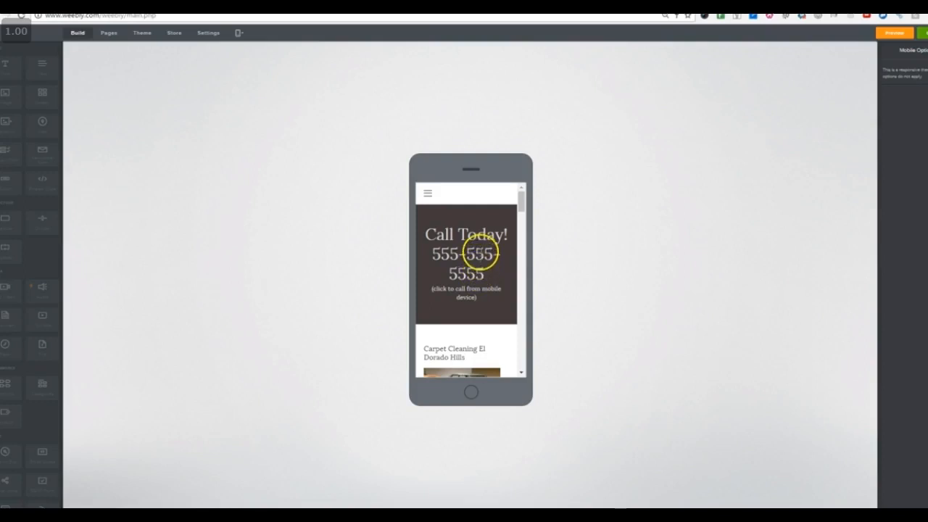
{"action": "scroll", "coordinate": [480, 253], "scroll_direction": "down", "scroll_amount": 1}
{"action": "scroll", "coordinate": [482, 250], "scroll_direction": "up", "scroll_amount": 1}
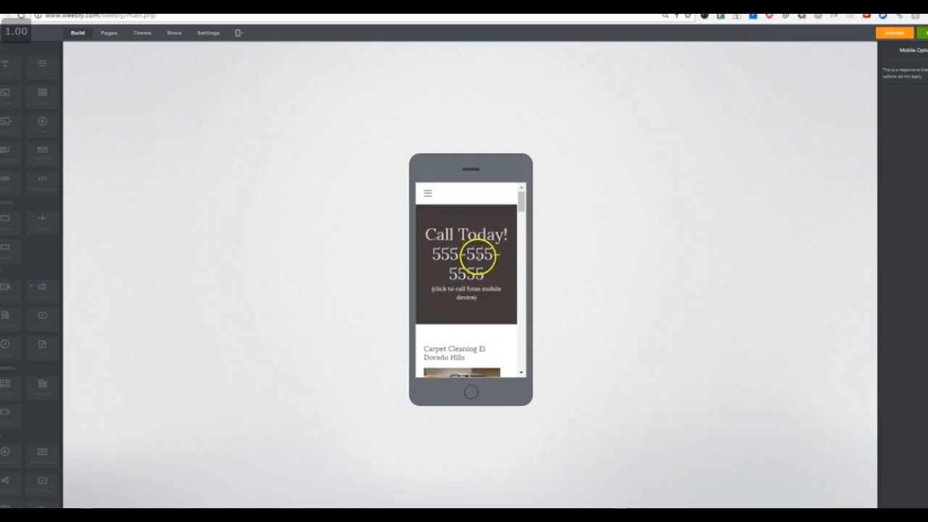
{"action": "scroll", "coordinate": [480, 253], "scroll_direction": "down", "scroll_amount": 8}
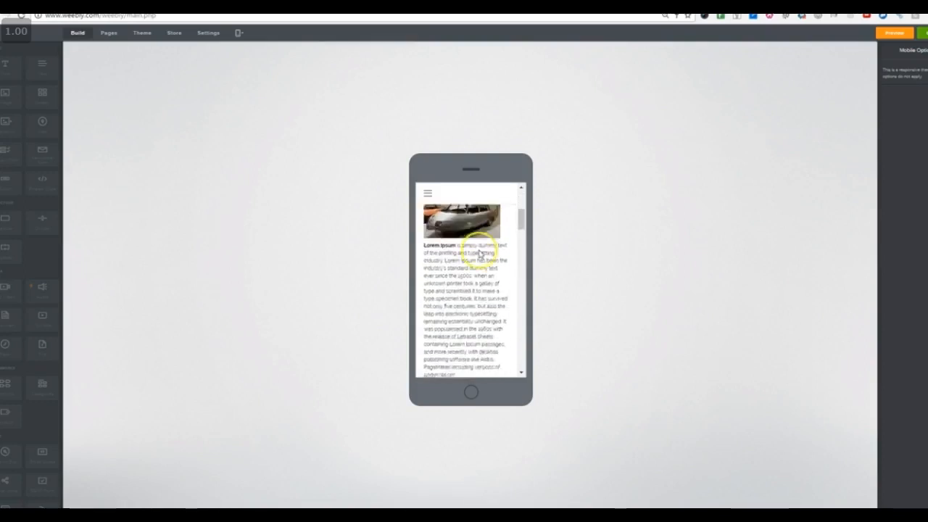
{"action": "scroll", "coordinate": [479, 253], "scroll_direction": "down", "scroll_amount": 5}
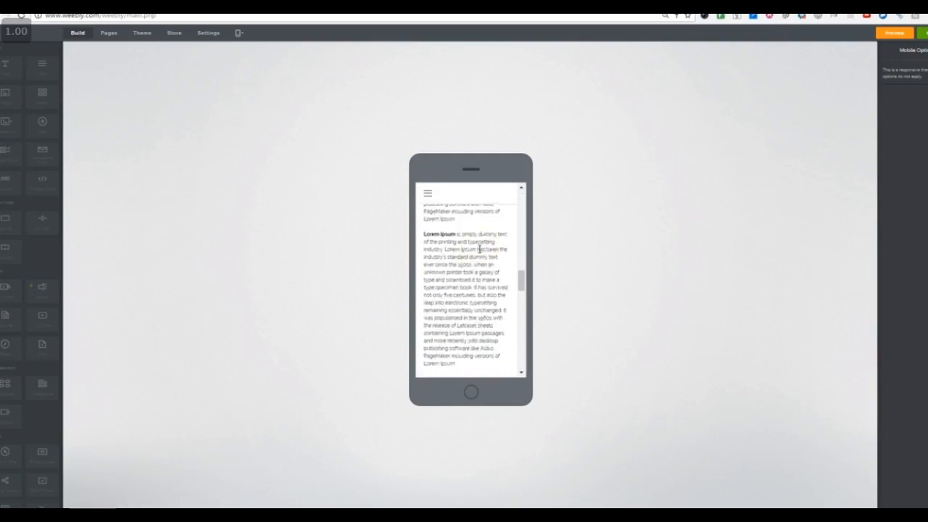
{"action": "scroll", "coordinate": [479, 247], "scroll_direction": "down", "scroll_amount": 3}
{"action": "scroll", "coordinate": [468, 221], "scroll_direction": "up", "scroll_amount": 3}
{"action": "scroll", "coordinate": [469, 245], "scroll_direction": "down", "scroll_amount": 1}
{"action": "scroll", "coordinate": [469, 245], "scroll_direction": "down", "scroll_amount": 2}
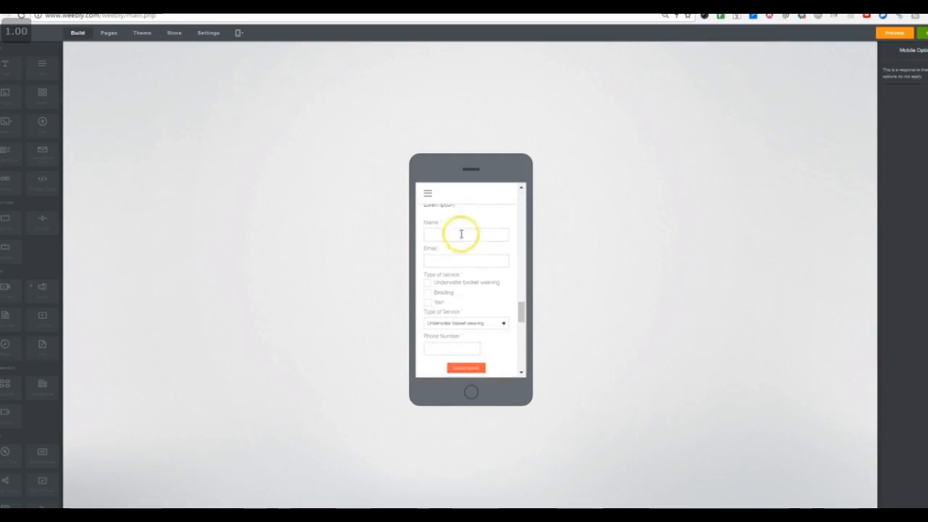
{"action": "left_click", "coordinate": [238, 32]}
{"action": "left_click", "coordinate": [232, 47]}
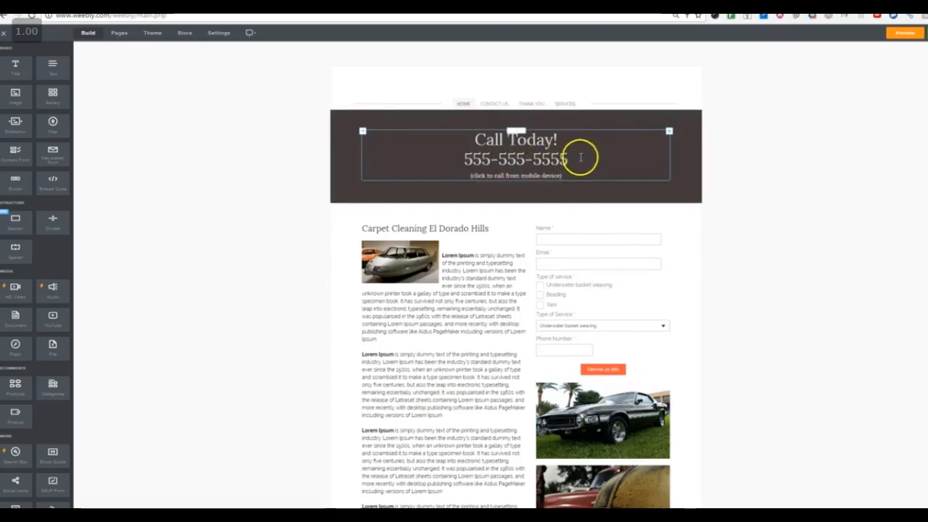
- Check the Home page's phone number banner and compare the page with the Services page, then return to Home
{"action": "double_click", "coordinate": [468, 158]}
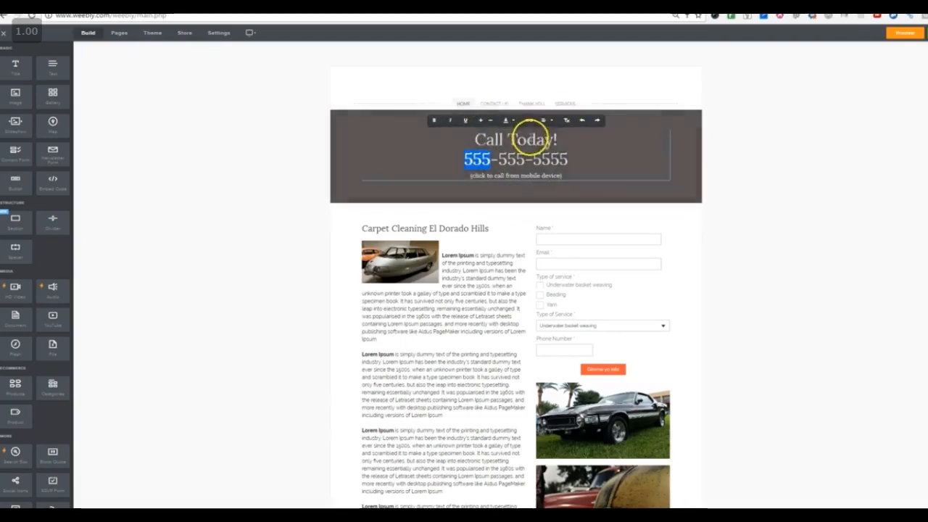
{"action": "left_click", "coordinate": [758, 191]}
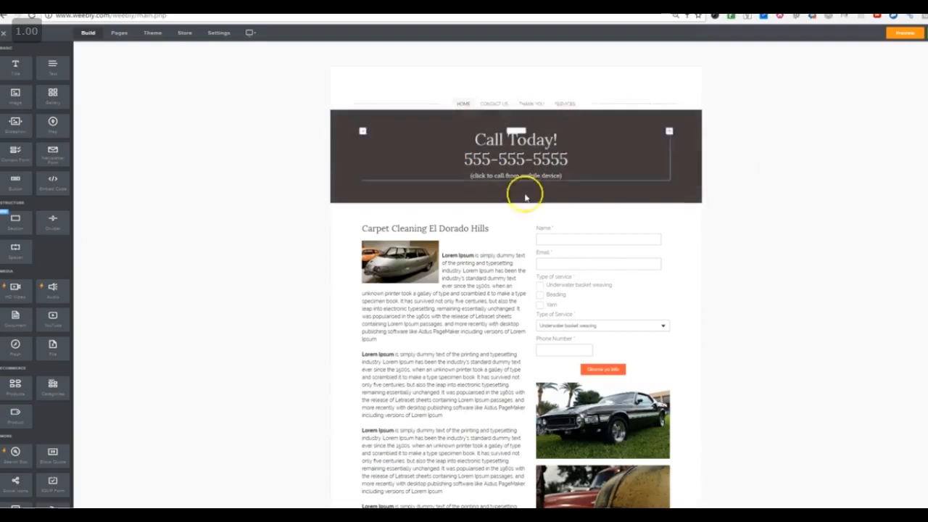
{"action": "scroll", "coordinate": [351, 239], "scroll_direction": "down", "scroll_amount": 4}
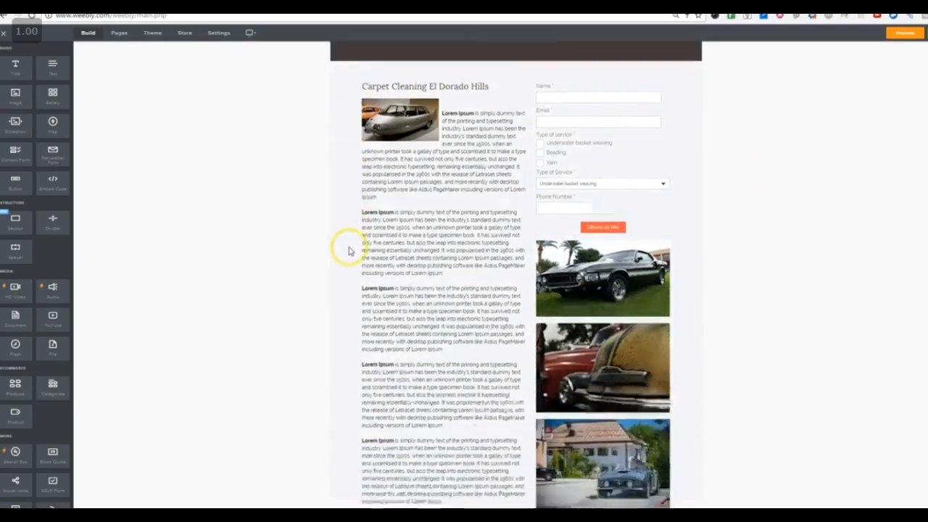
{"action": "scroll", "coordinate": [348, 254], "scroll_direction": "up", "scroll_amount": 4}
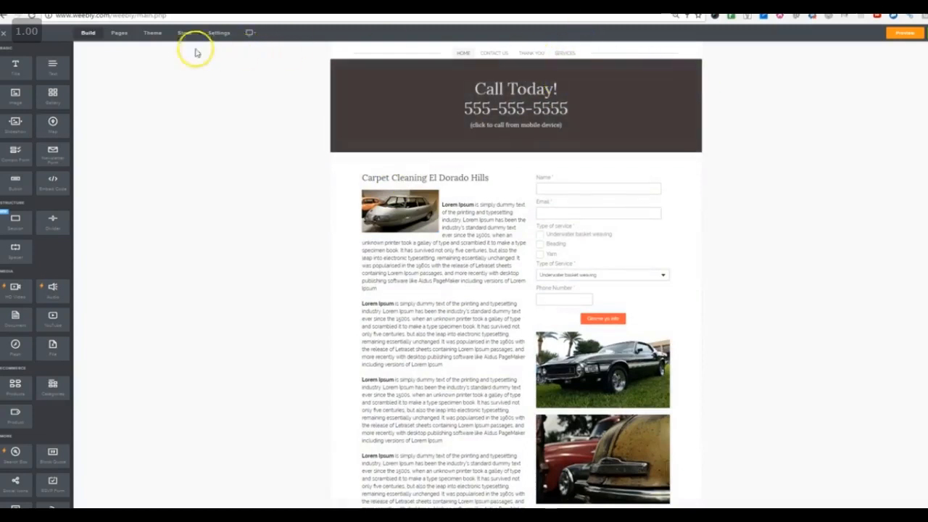
{"action": "left_click", "coordinate": [569, 54]}
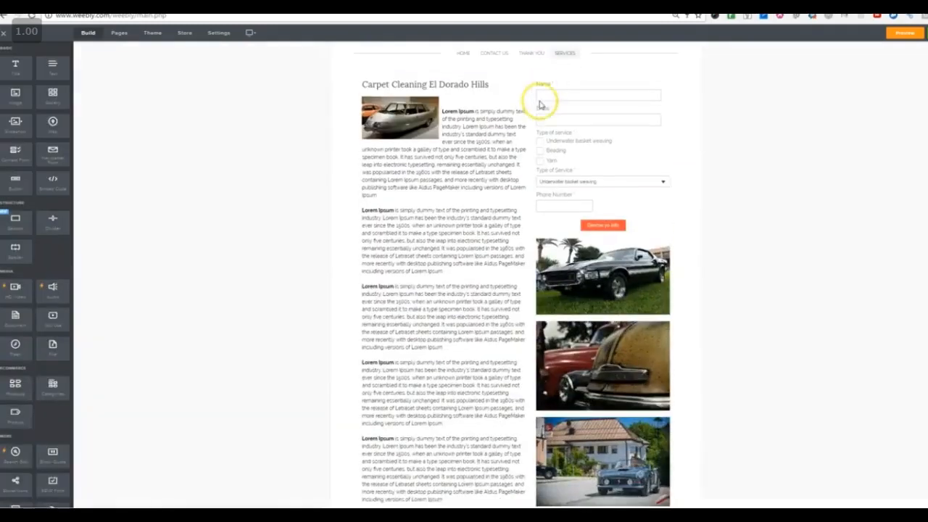
{"action": "left_click", "coordinate": [463, 54]}
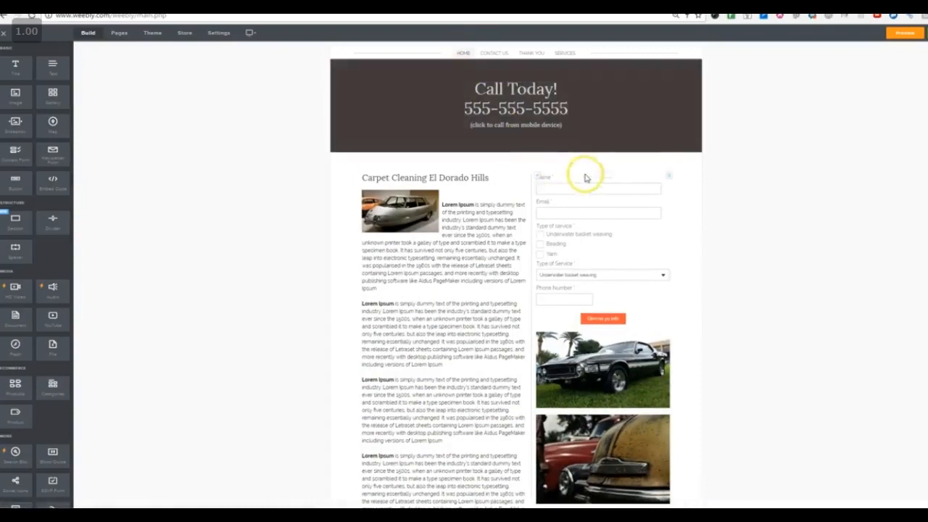
- Review the finished Home page layout from the call-to-action banner through the text, contact form and photos down to the footer
{"action": "scroll", "coordinate": [473, 366], "scroll_direction": "down", "scroll_amount": 5}
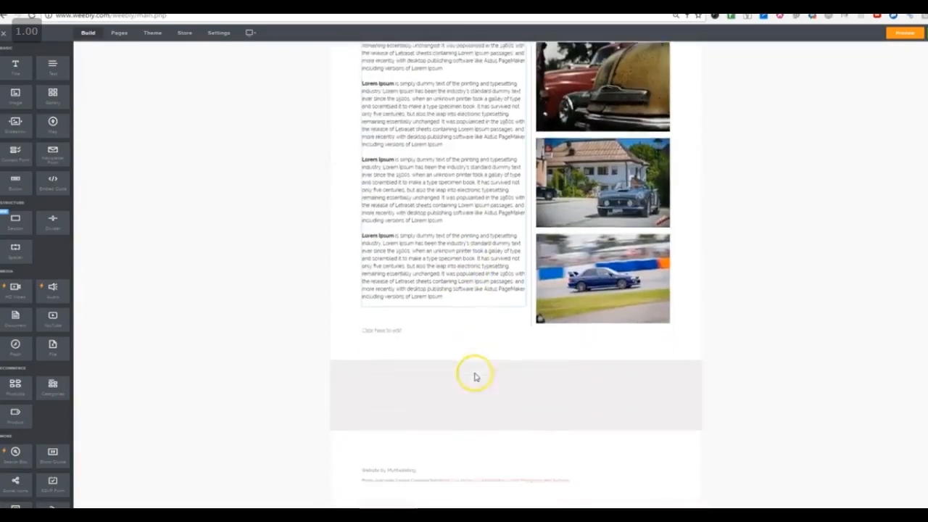
{"action": "scroll", "coordinate": [520, 366], "scroll_direction": "up", "scroll_amount": 2}
{"action": "scroll", "coordinate": [500, 358], "scroll_direction": "up", "scroll_amount": 3}
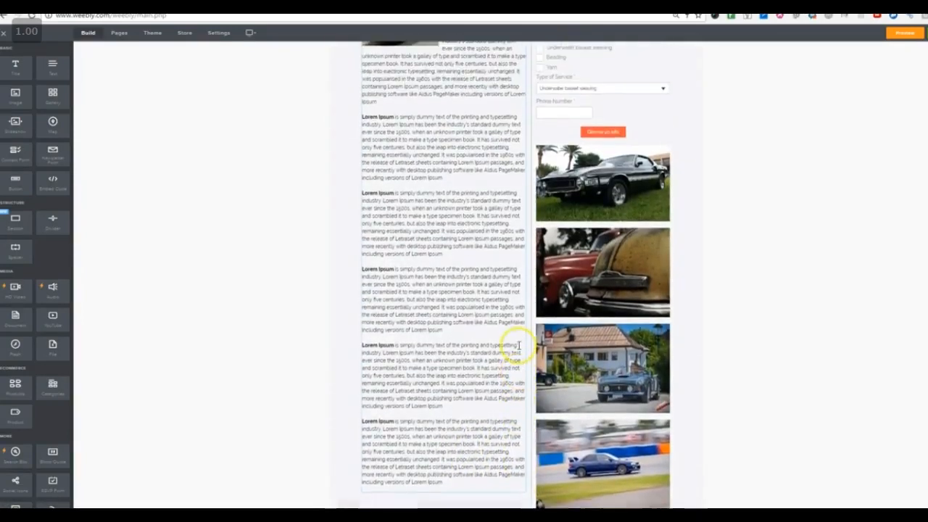
{"action": "scroll", "coordinate": [533, 294], "scroll_direction": "up", "scroll_amount": 1}
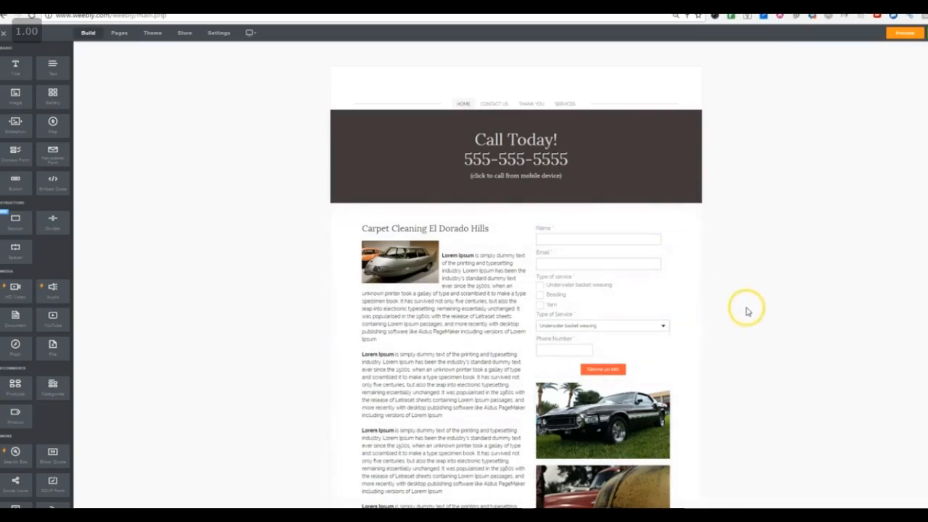
{"action": "scroll", "coordinate": [739, 307], "scroll_direction": "down", "scroll_amount": 1}
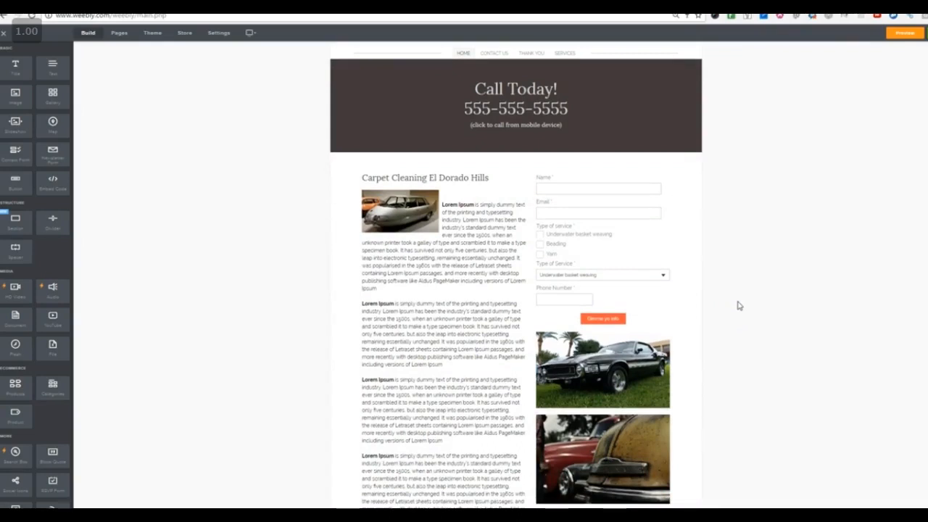
{"action": "scroll", "coordinate": [738, 305], "scroll_direction": "down", "scroll_amount": 4}
{"action": "scroll", "coordinate": [739, 305], "scroll_direction": "up", "scroll_amount": 4}
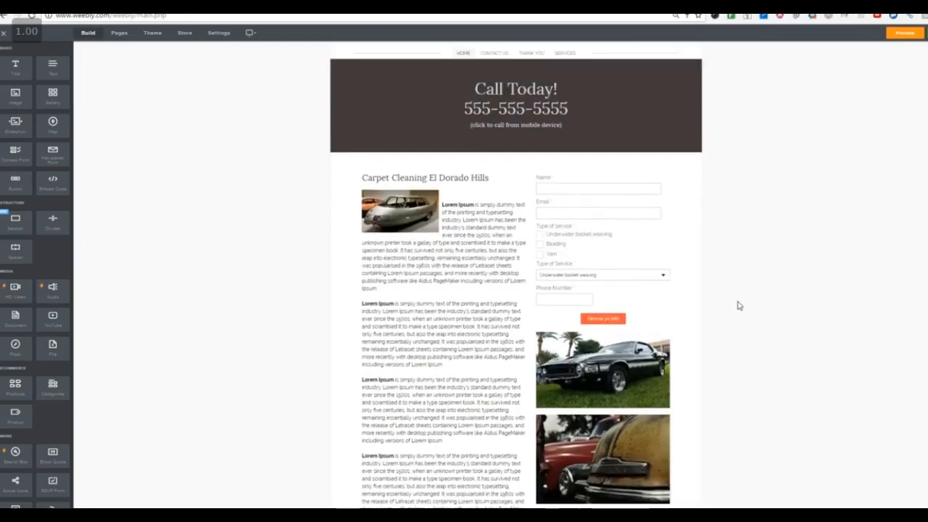